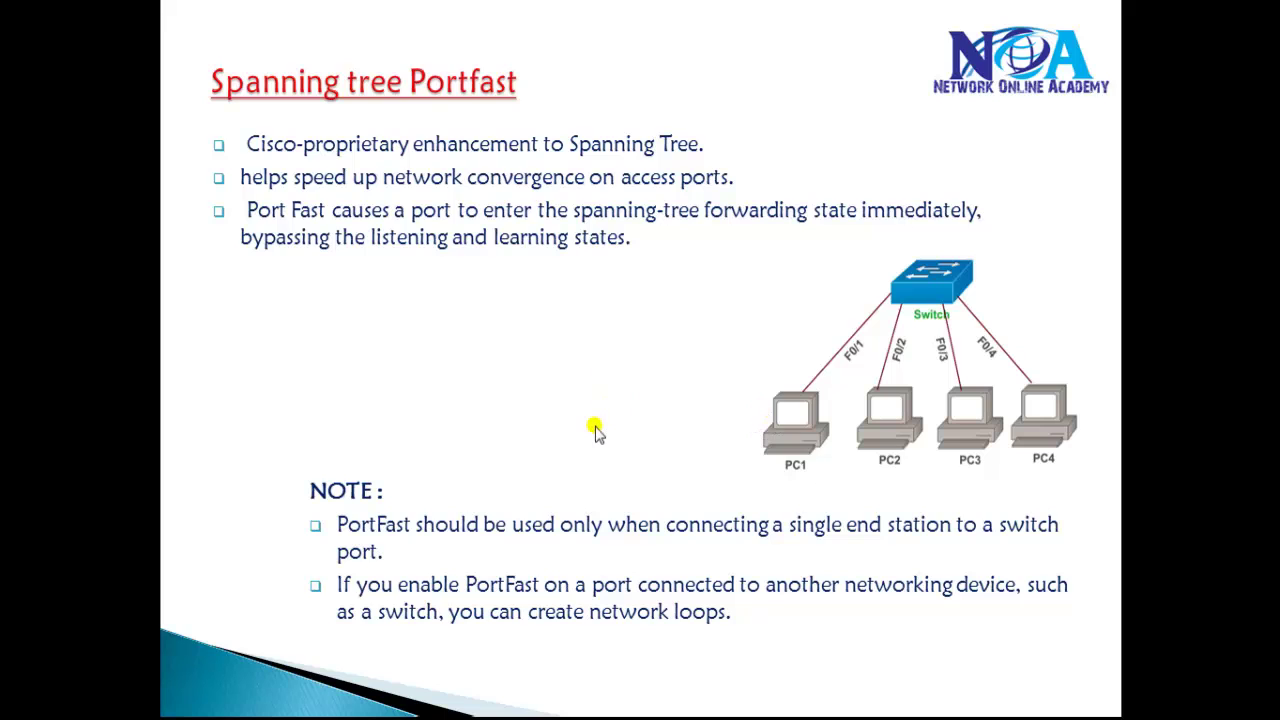
Open the Windows Start menu over the PortFast Configuration slideshow
key(super)
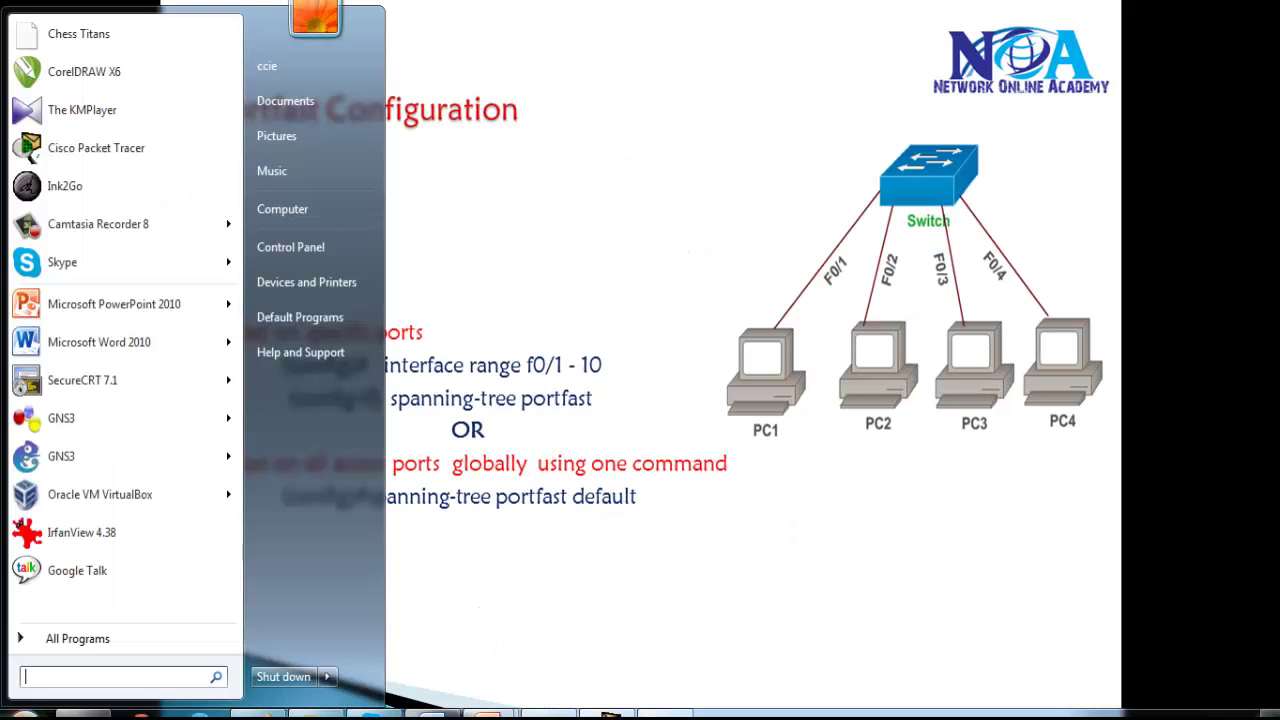
Bring Packet Tracer back and ink a PC0–Switch0 line with LSN and LRN bracketed above Switch0
click(615, 713)
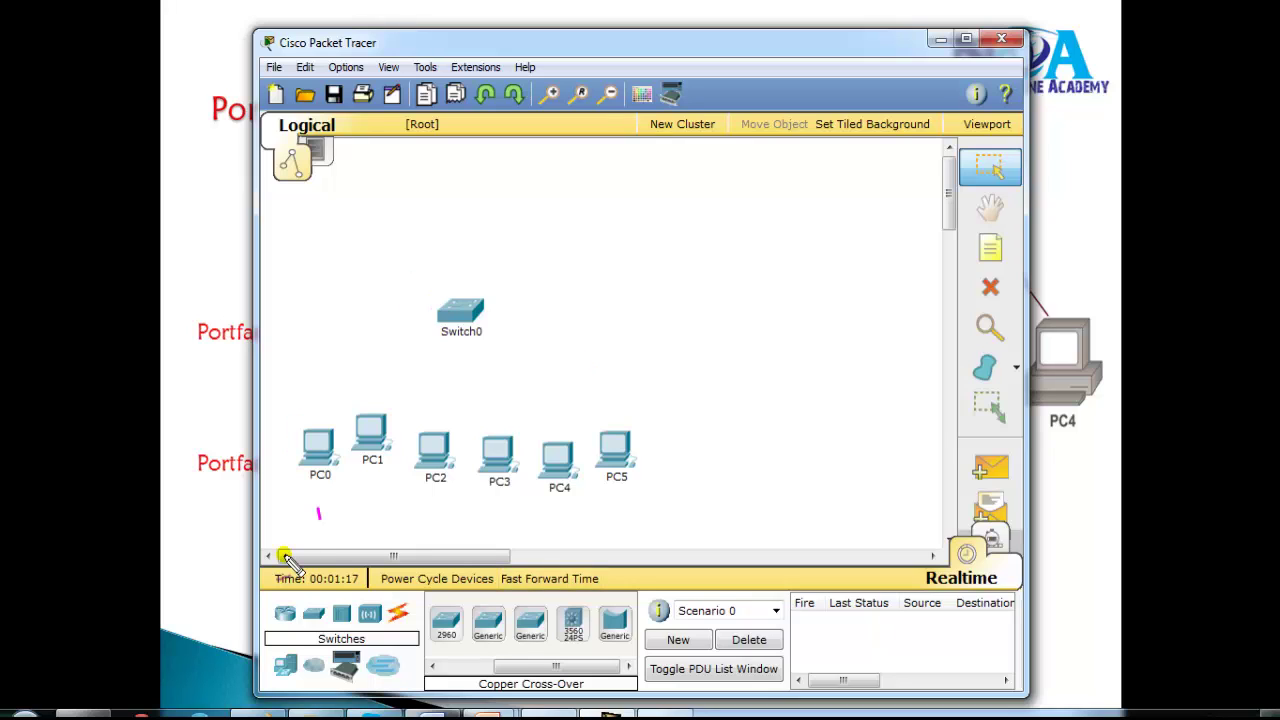
drag(318, 432, 438, 316)
mouse_move(390, 248)
mouse_down()
mouse_move(397, 274)
mouse_move(437, 252)
mouse_up()
mouse_move(390, 290)
mouse_down()
mouse_move(416, 300)
mouse_move(428, 282)
mouse_move(457, 288)
mouse_up()
mouse_move(437, 224)
mouse_down()
mouse_move(457, 297)
mouse_move(480, 251)
mouse_move(528, 243)
mouse_move(558, 264)
mouse_up()
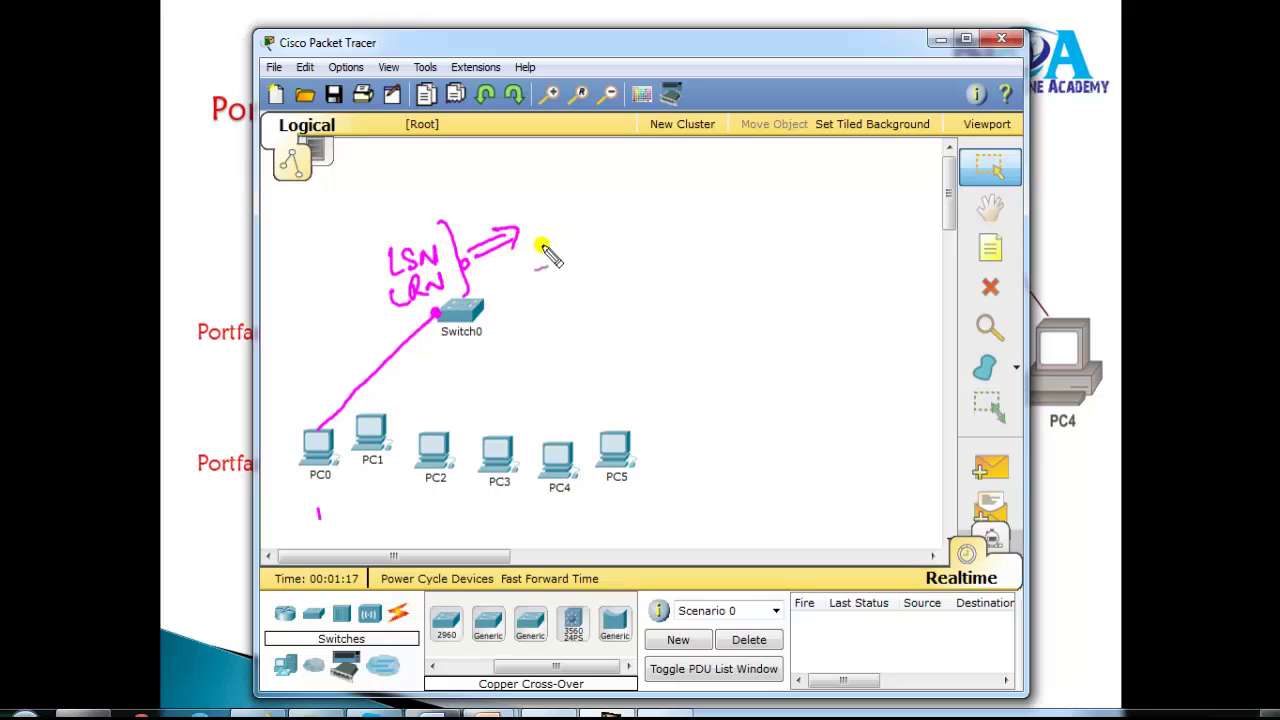
Write STP with an arrow to underlined FWD, mark PC0's link, and sketch a DHCP server link
drag(553, 214, 537, 236)
drag(555, 214, 580, 212)
mouse_move(567, 214)
mouse_down()
mouse_move(571, 237)
mouse_move(757, 196)
mouse_up()
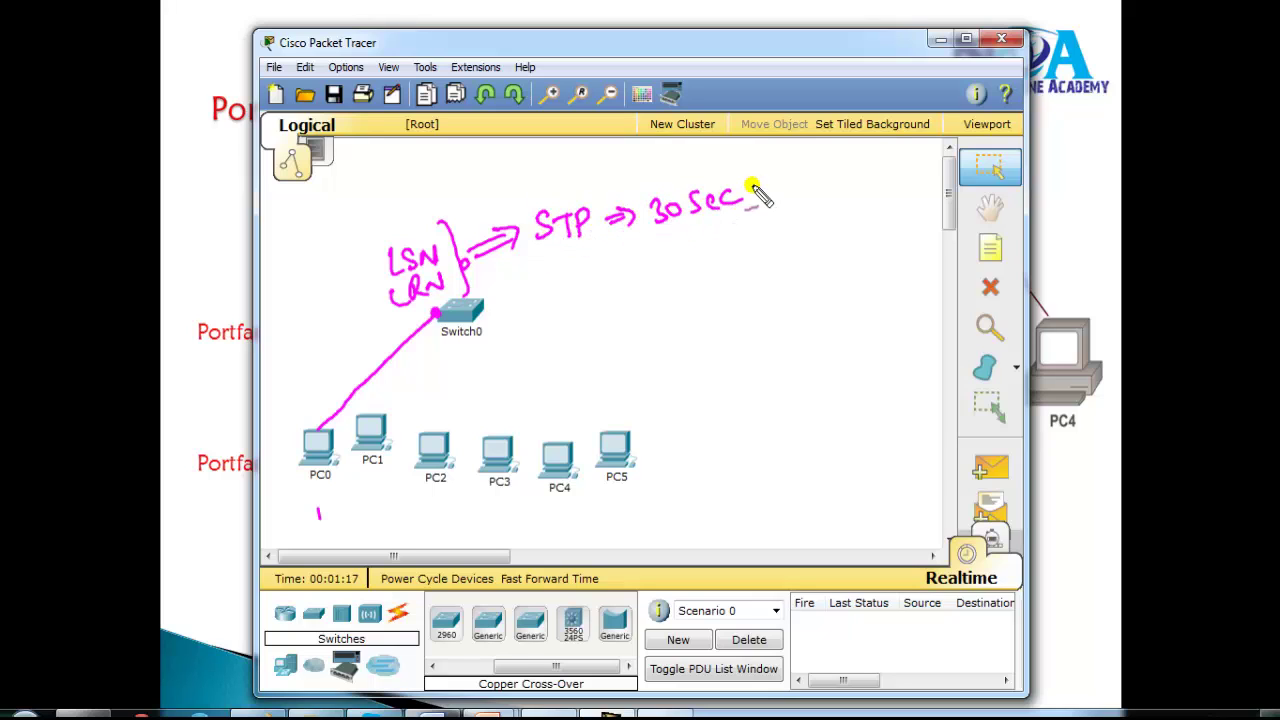
drag(485, 280, 676, 252)
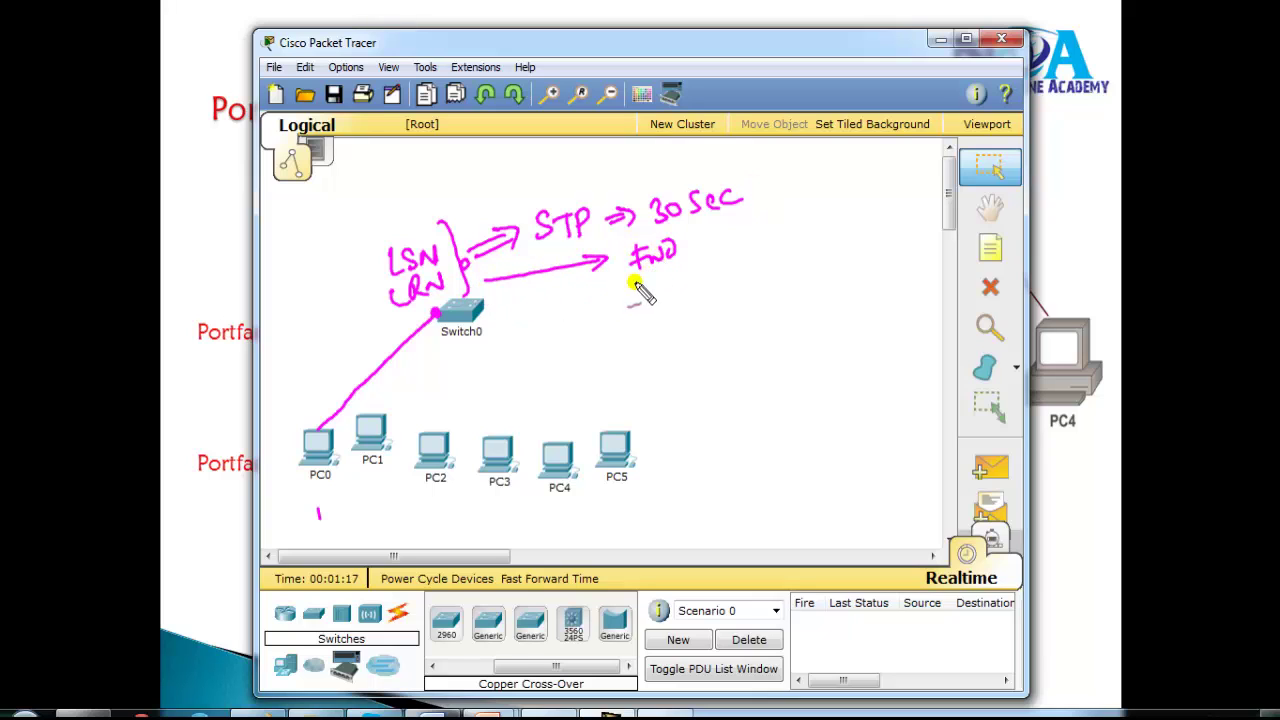
click(320, 424)
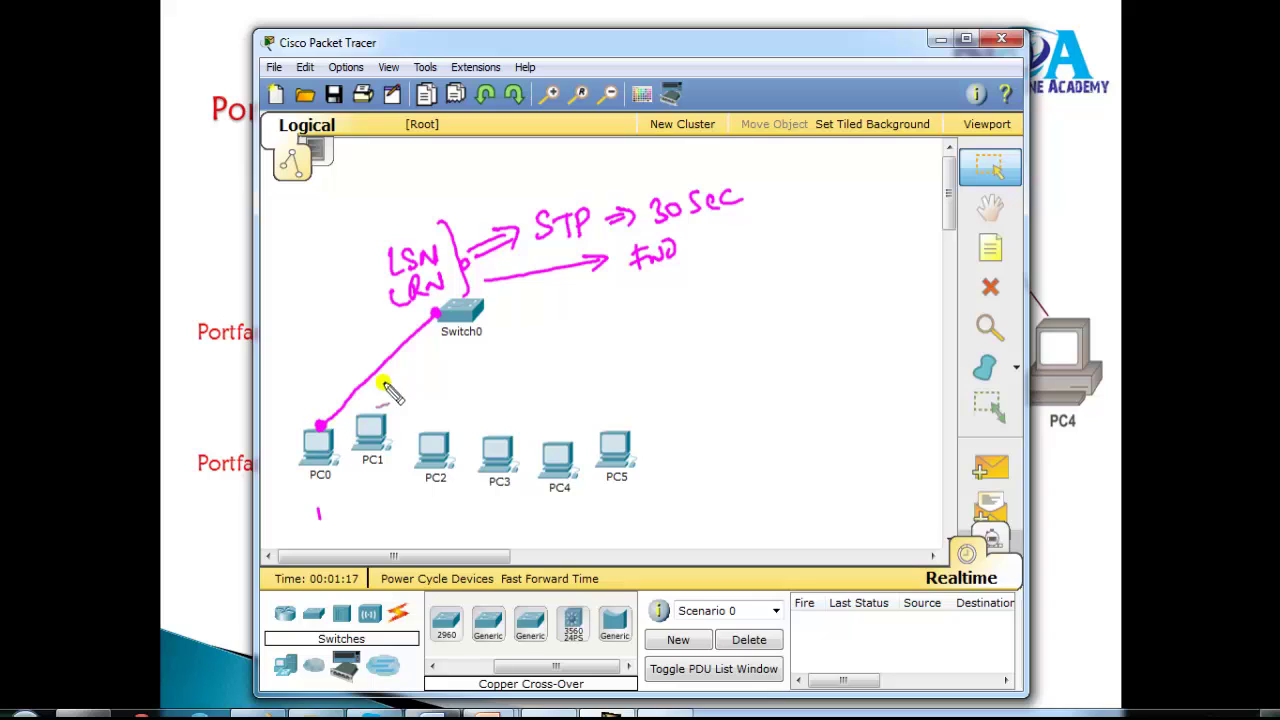
drag(329, 393, 376, 342)
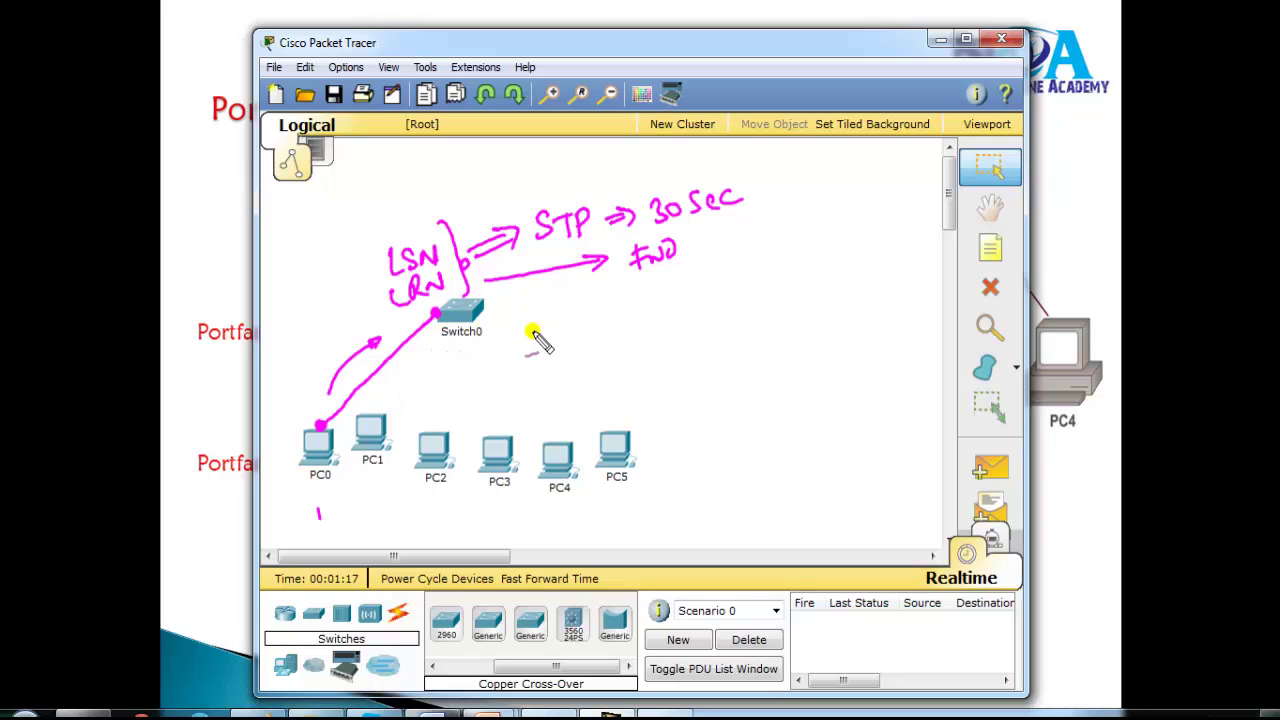
mouse_move(632, 283)
mouse_down()
mouse_move(722, 258)
mouse_move(714, 268)
mouse_up()
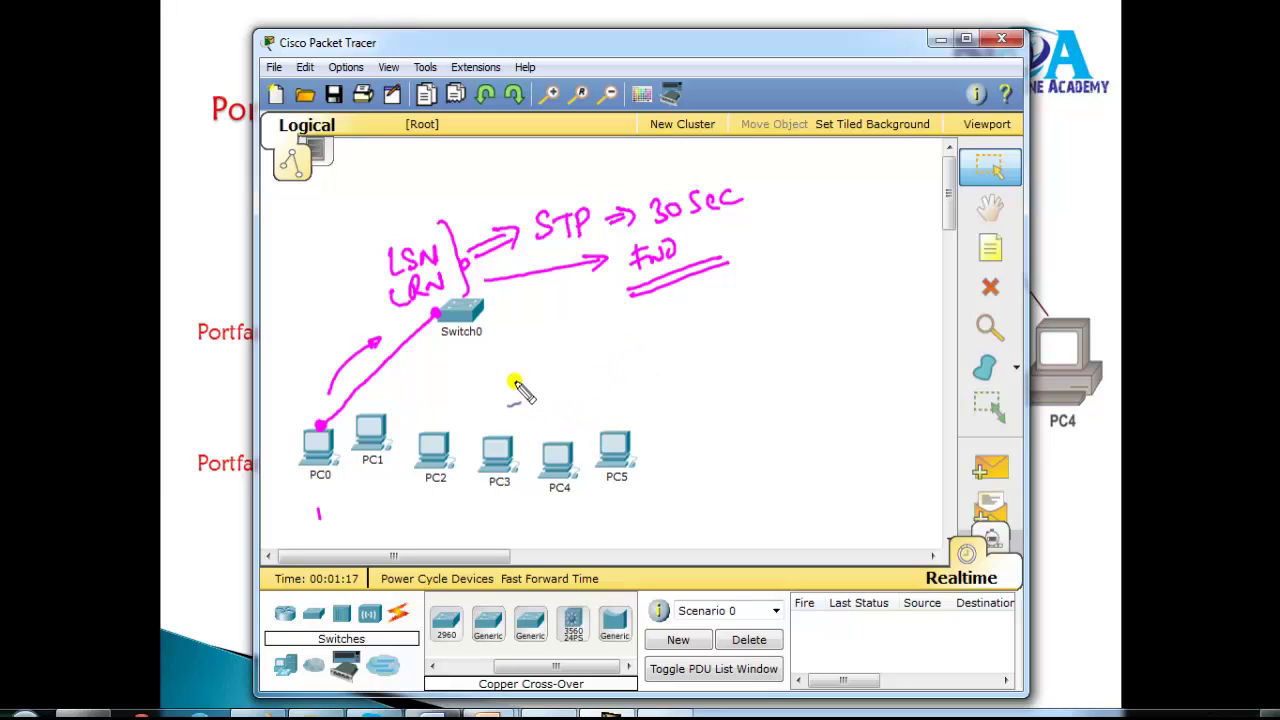
mouse_move(487, 323)
mouse_down()
mouse_move(586, 346)
mouse_move(782, 358)
mouse_move(808, 409)
mouse_move(789, 429)
mouse_move(845, 432)
mouse_move(832, 430)
mouse_up()
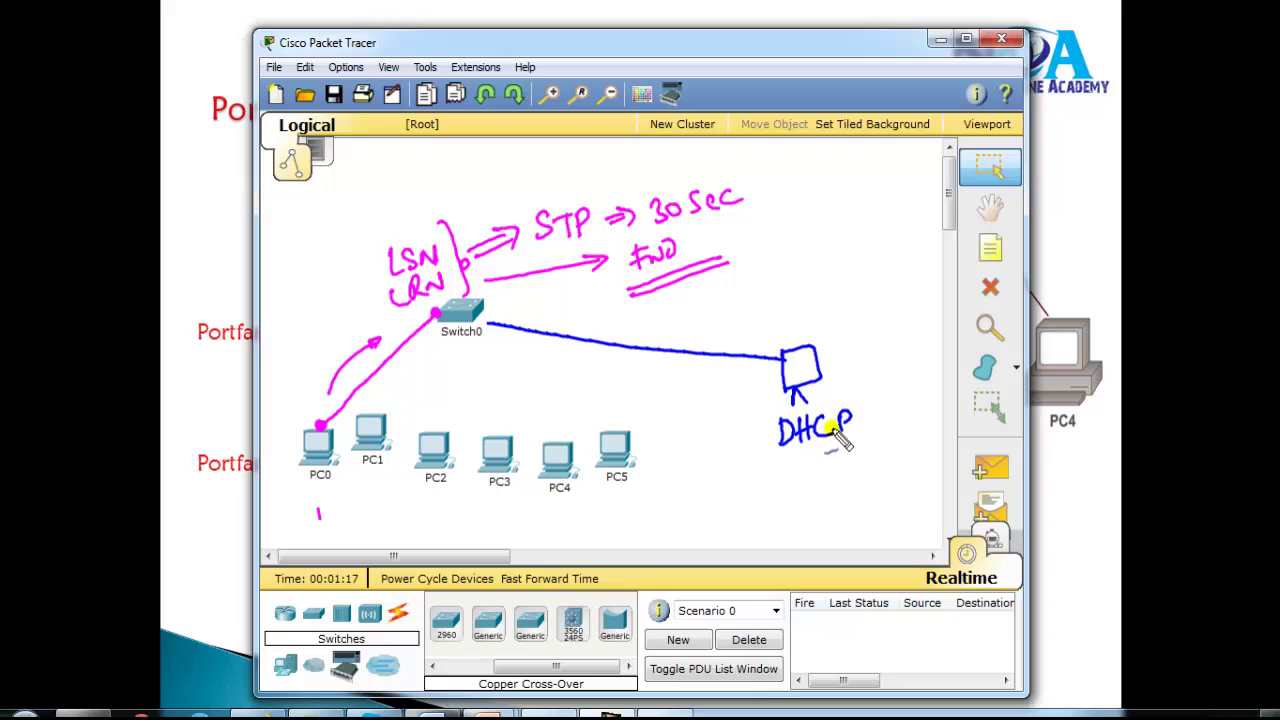
Circle PC0, trace a blue PC0–Switch0 line, and circle the 30 Sec note
drag(304, 436, 322, 456)
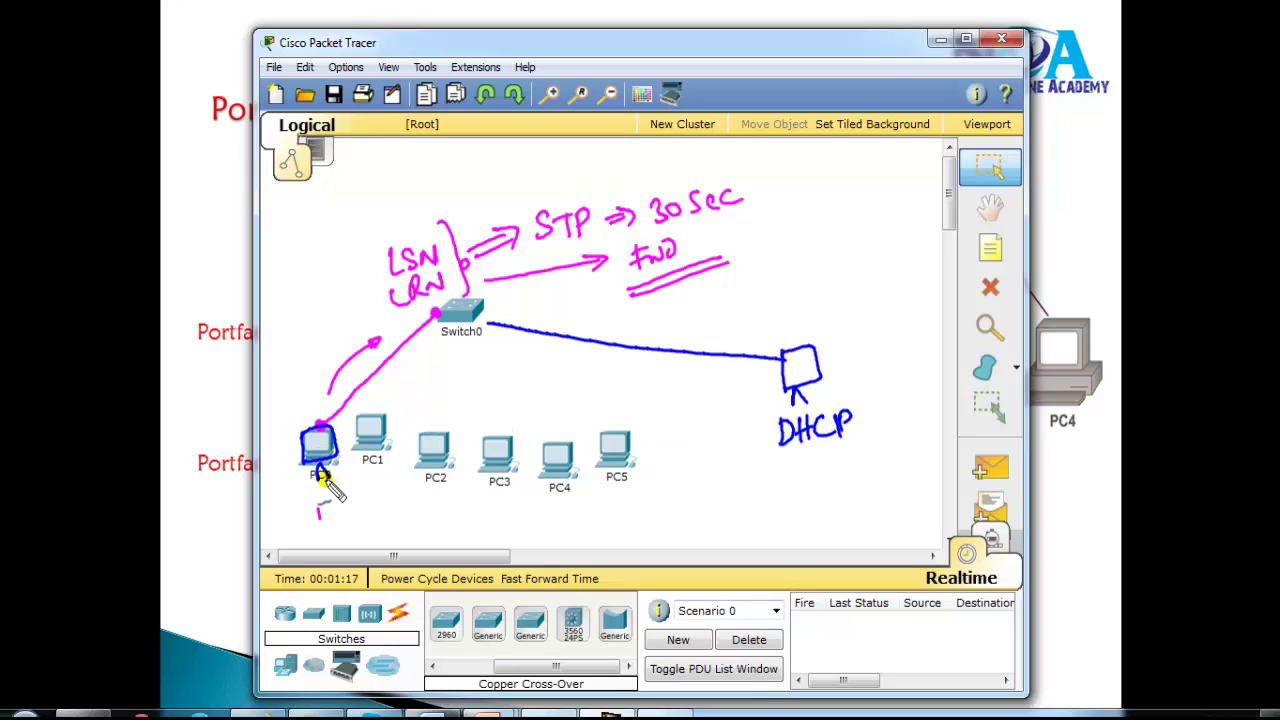
drag(320, 425, 435, 312)
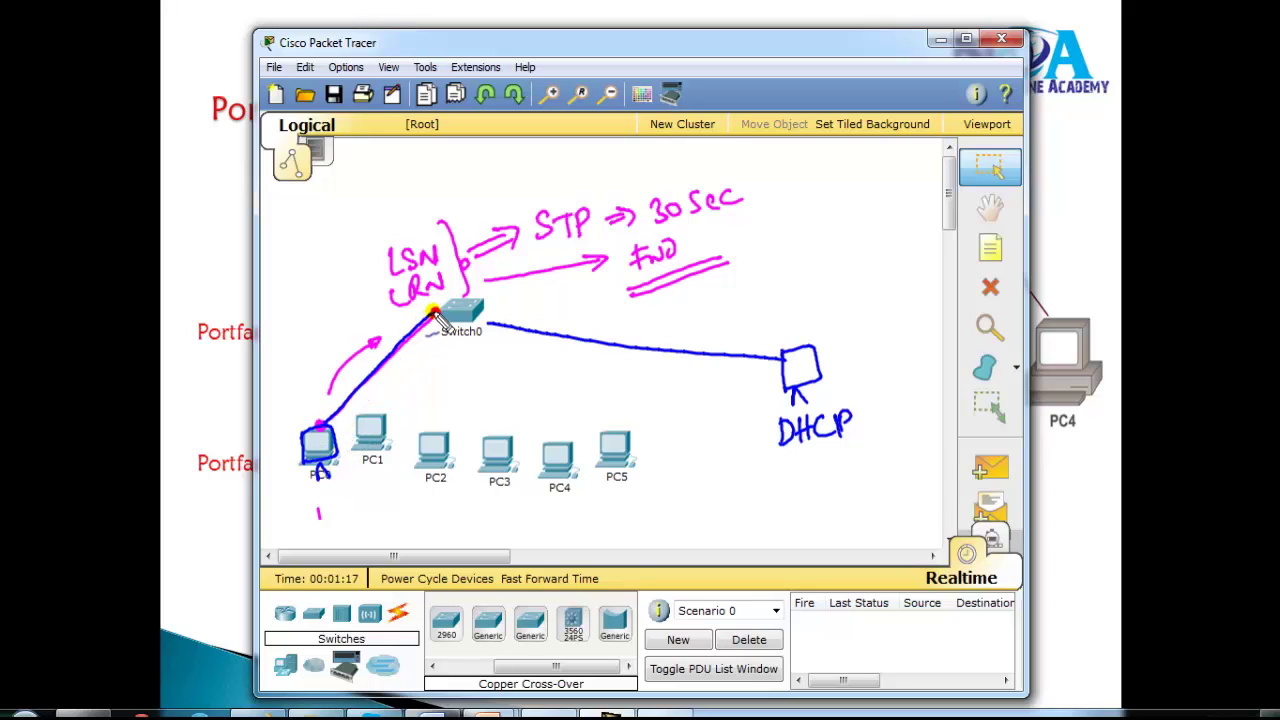
drag(340, 362, 372, 342)
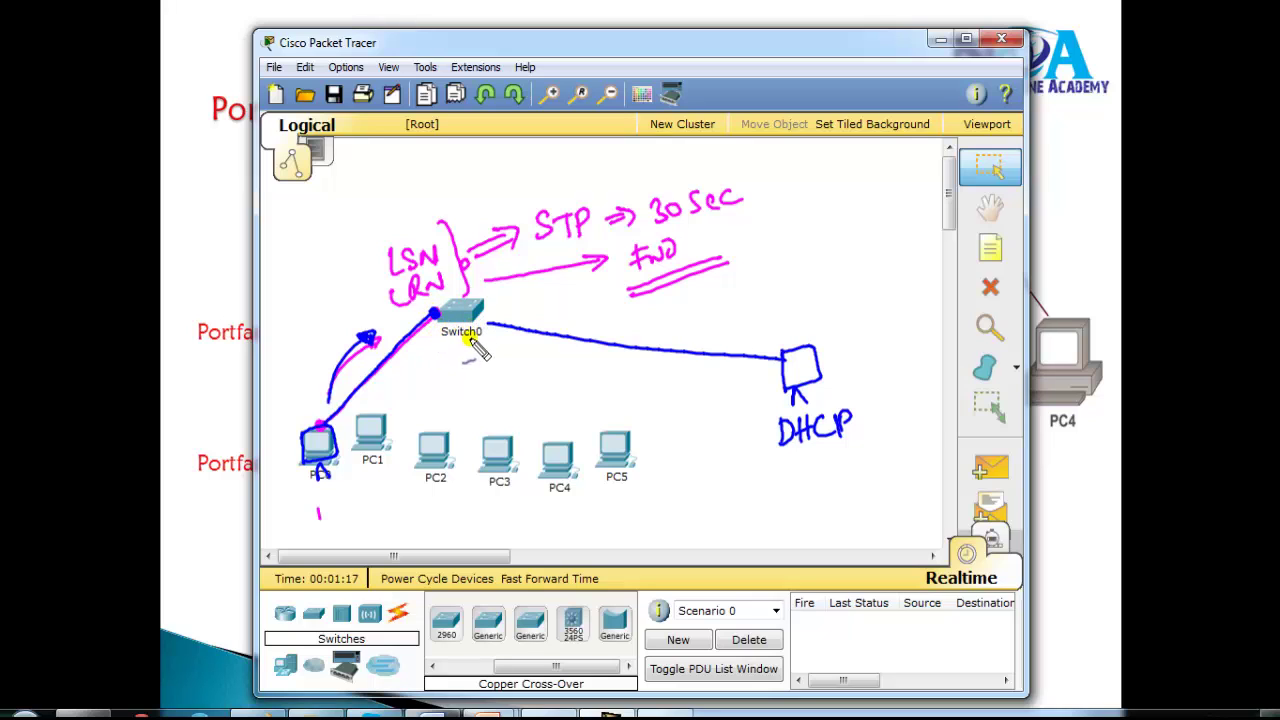
mouse_move(697, 238)
mouse_down()
mouse_move(648, 210)
mouse_move(692, 229)
mouse_move(705, 263)
mouse_up()
Sketch links from Switch0 to PC1–PC5 and a red line from PC0 toward Switch0
mouse_move(440, 325)
mouse_down()
mouse_move(383, 400)
mouse_move(442, 406)
mouse_up()
drag(450, 338, 510, 420)
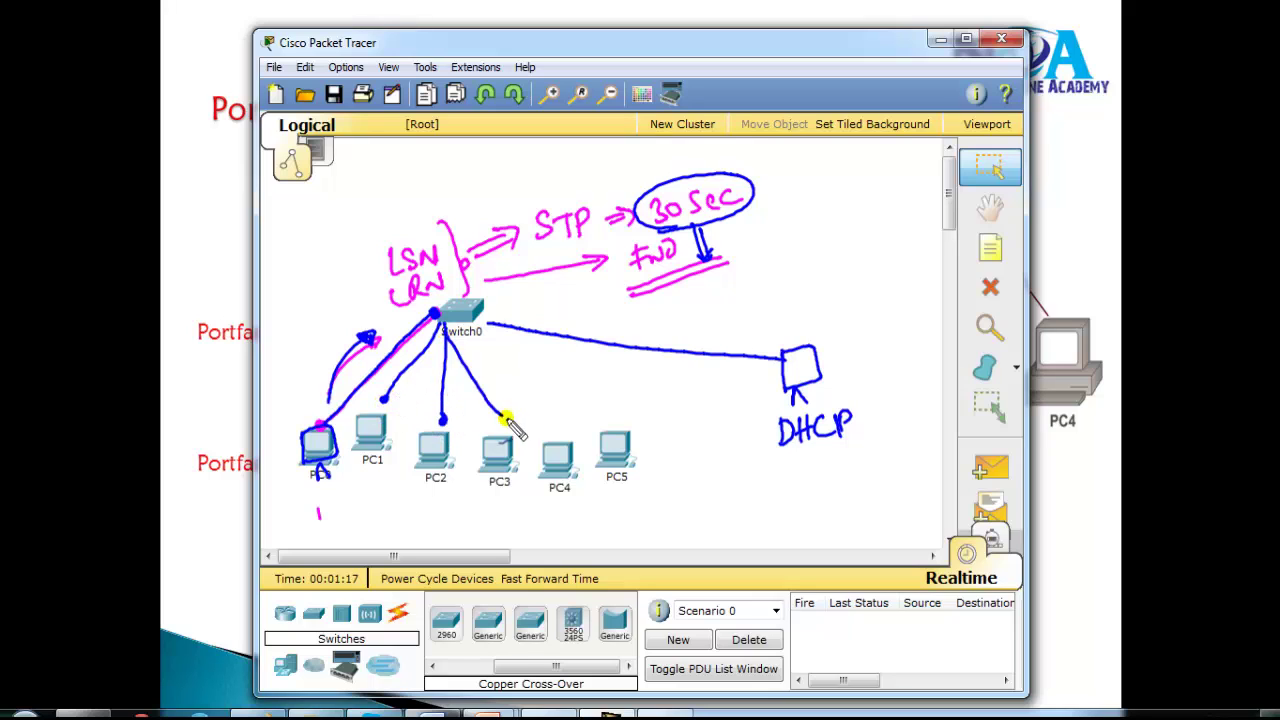
drag(460, 345, 566, 428)
drag(476, 344, 615, 418)
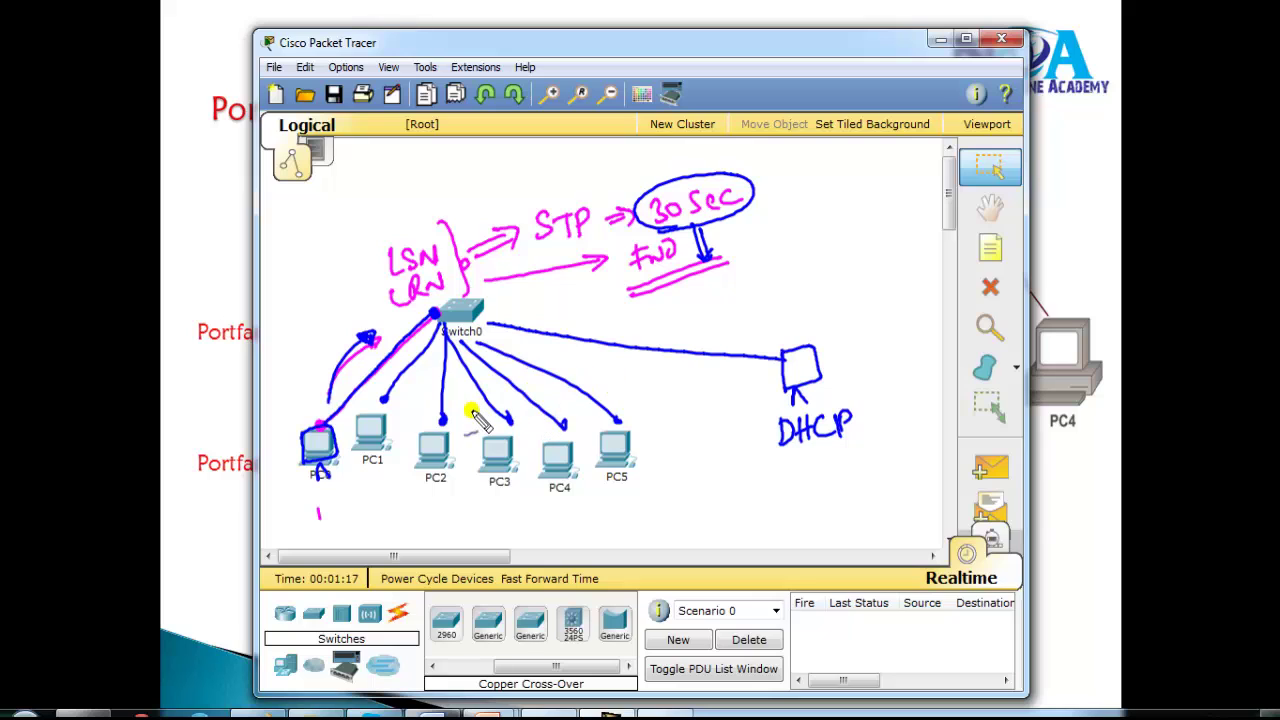
mouse_move(316, 430)
mouse_down()
mouse_move(428, 338)
mouse_move(660, 296)
mouse_move(785, 335)
mouse_up()
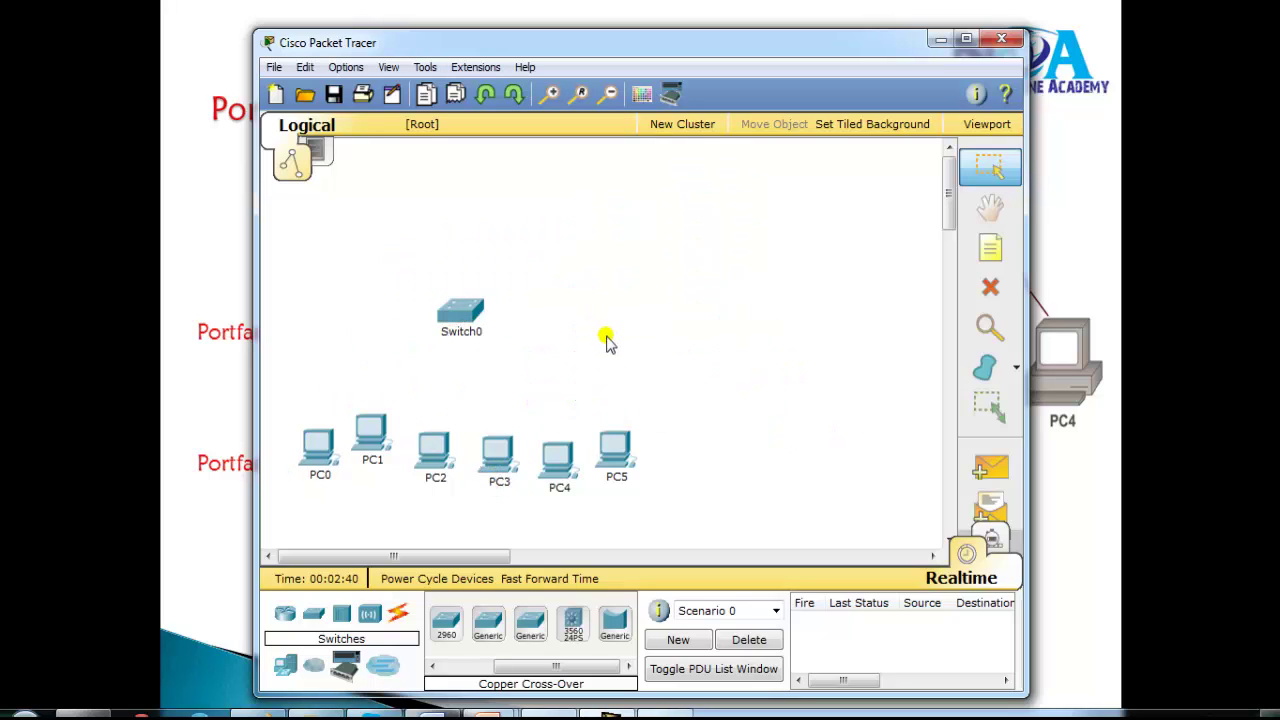
Connect PC0 to Switch0's Fa0/1 with an automatic cable
click(398, 613)
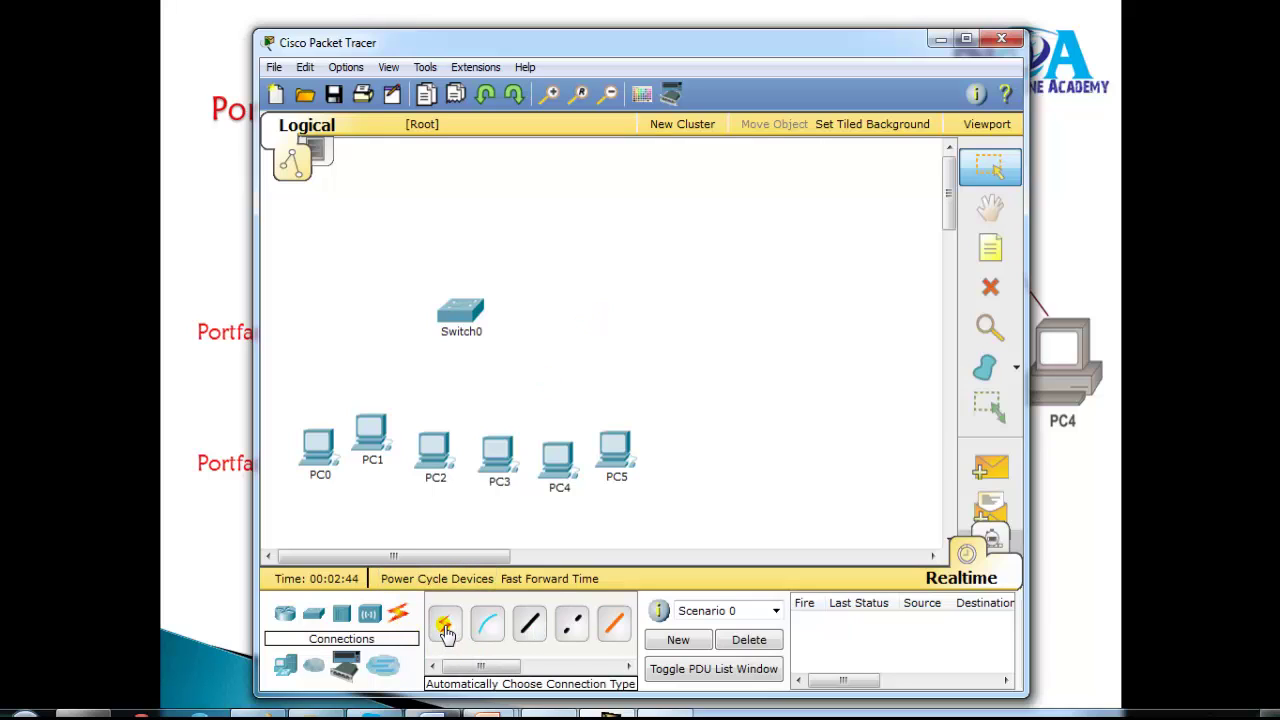
click(445, 630)
click(316, 445)
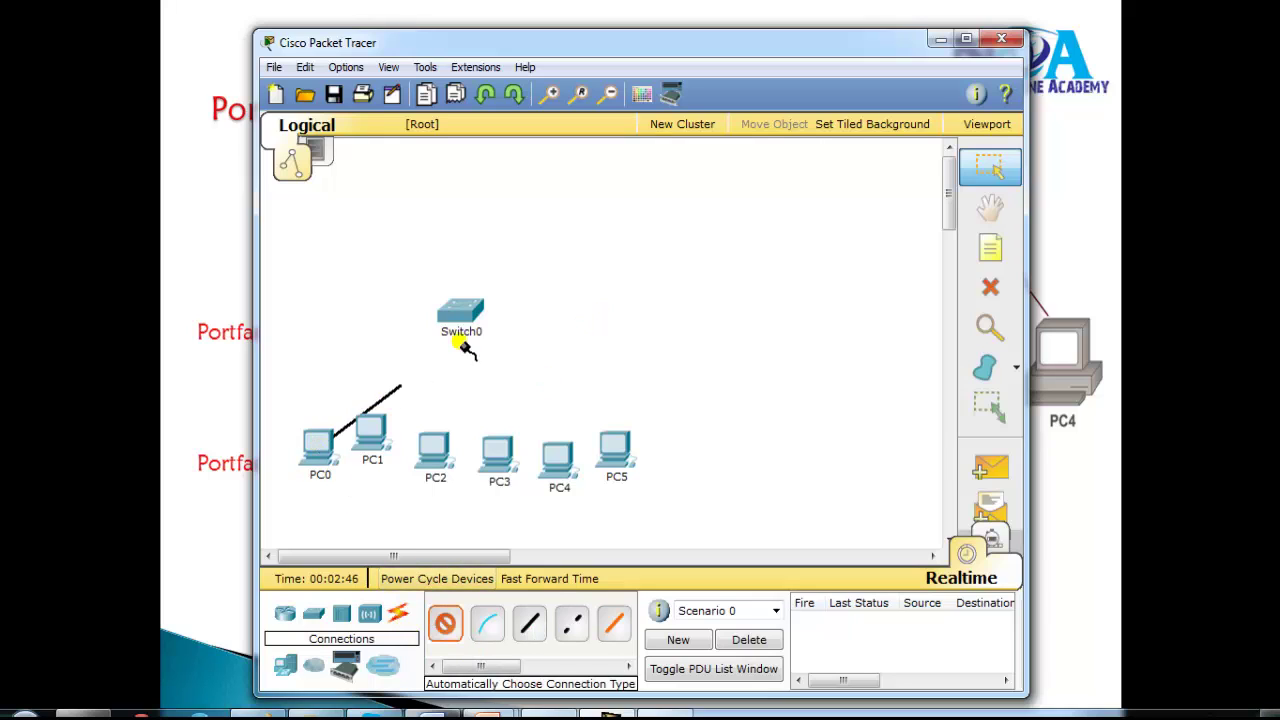
click(462, 312)
Open Switch0's CLI, move its window aside, and maximize the Packet Tracer window
click(465, 313)
click(486, 143)
drag(390, 114, 550, 85)
double_click(545, 46)
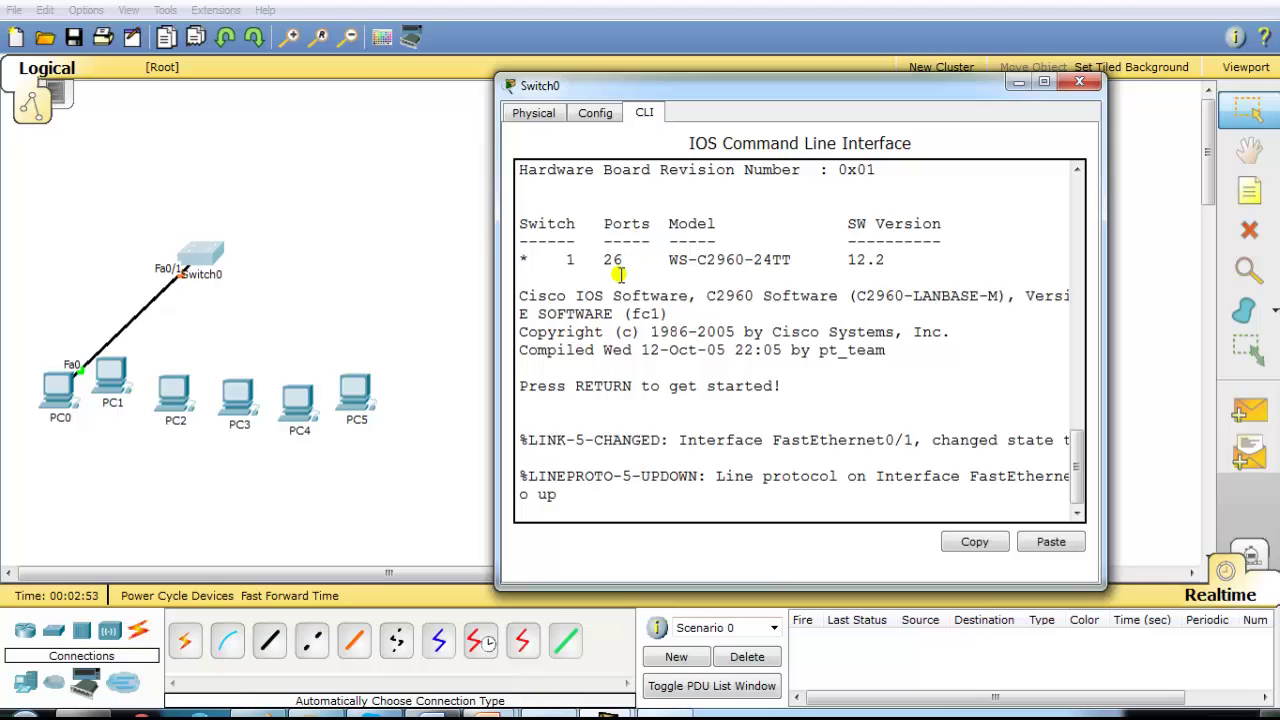
Enter privileged mode with 'en', run 'sh spanning-tree', and highlight Fa0/1 in LSN
key(Return)
text(en)
key(Return)
key(Return)
text(sh sp)
key(Tab)
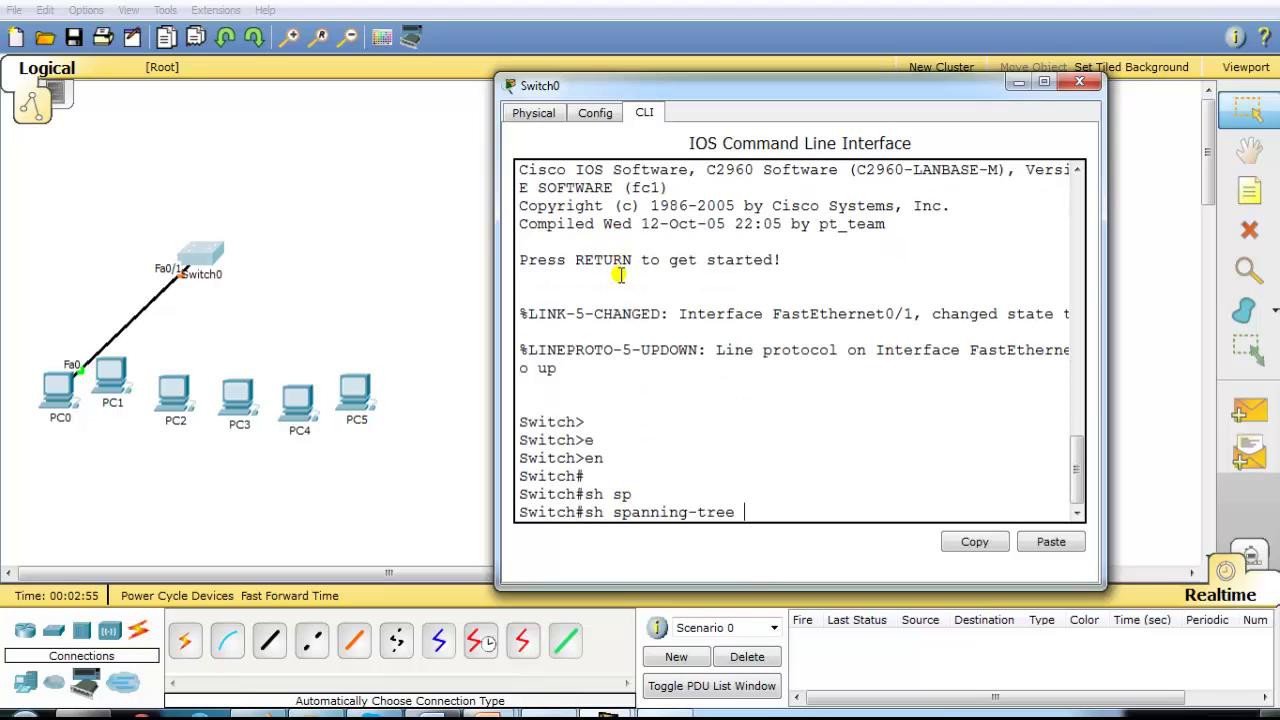
key(Return)
drag(548, 474, 820, 483)
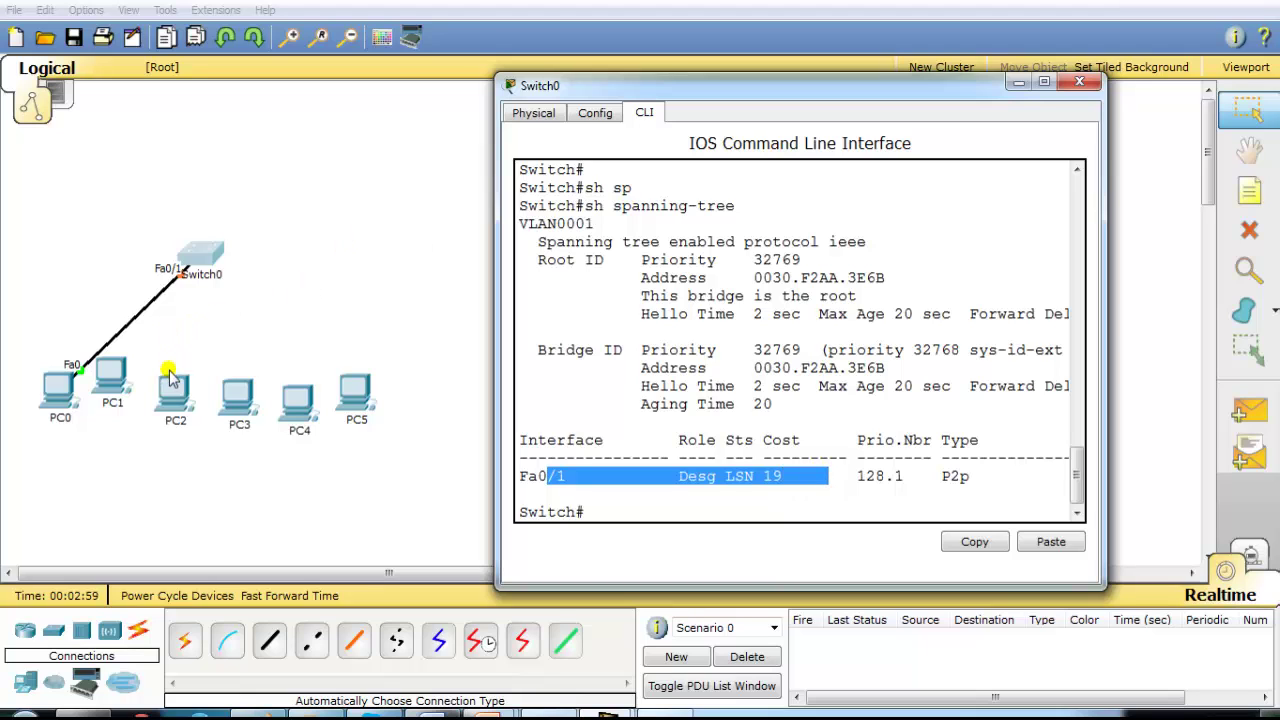
click(651, 447)
Re-run show spanning-tree and highlight Fa0/1 now in the LRN state
key(Return)
key(Return)
key(Return)
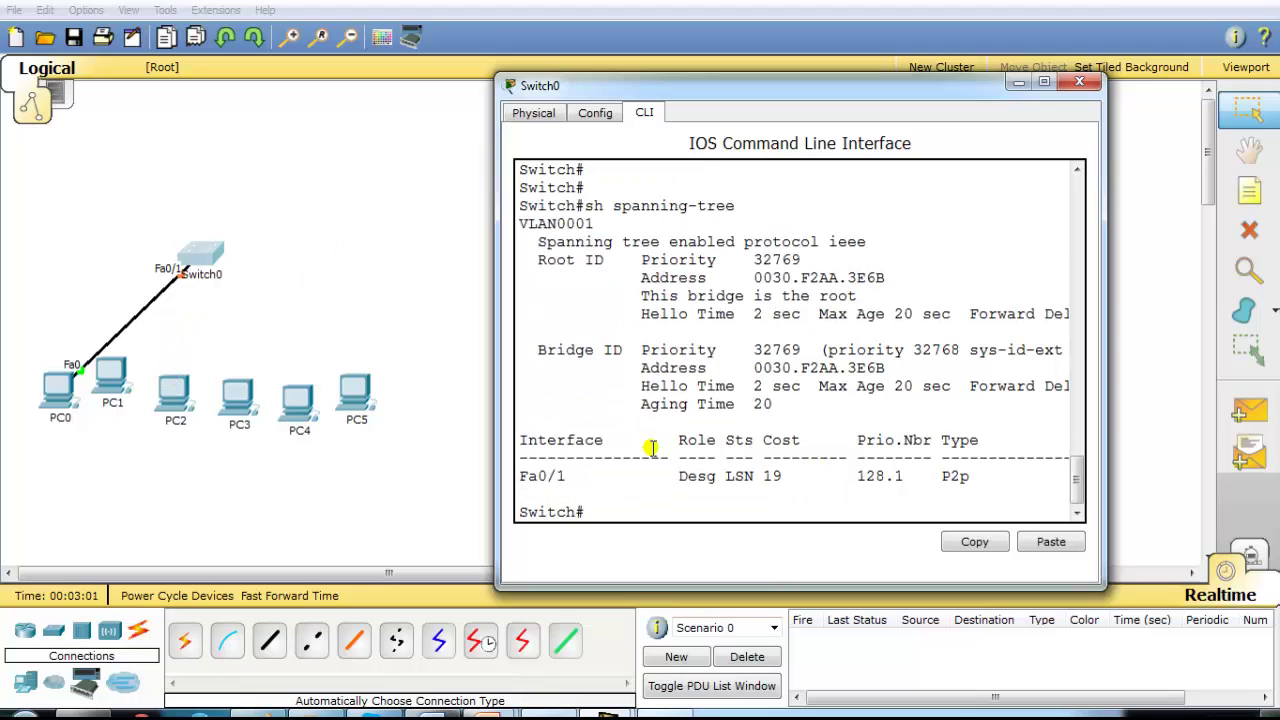
scroll(651, 447, up, 2)
key(Up)
key(Return)
key(Return)
key(Return)
scroll(651, 447, up, 1)
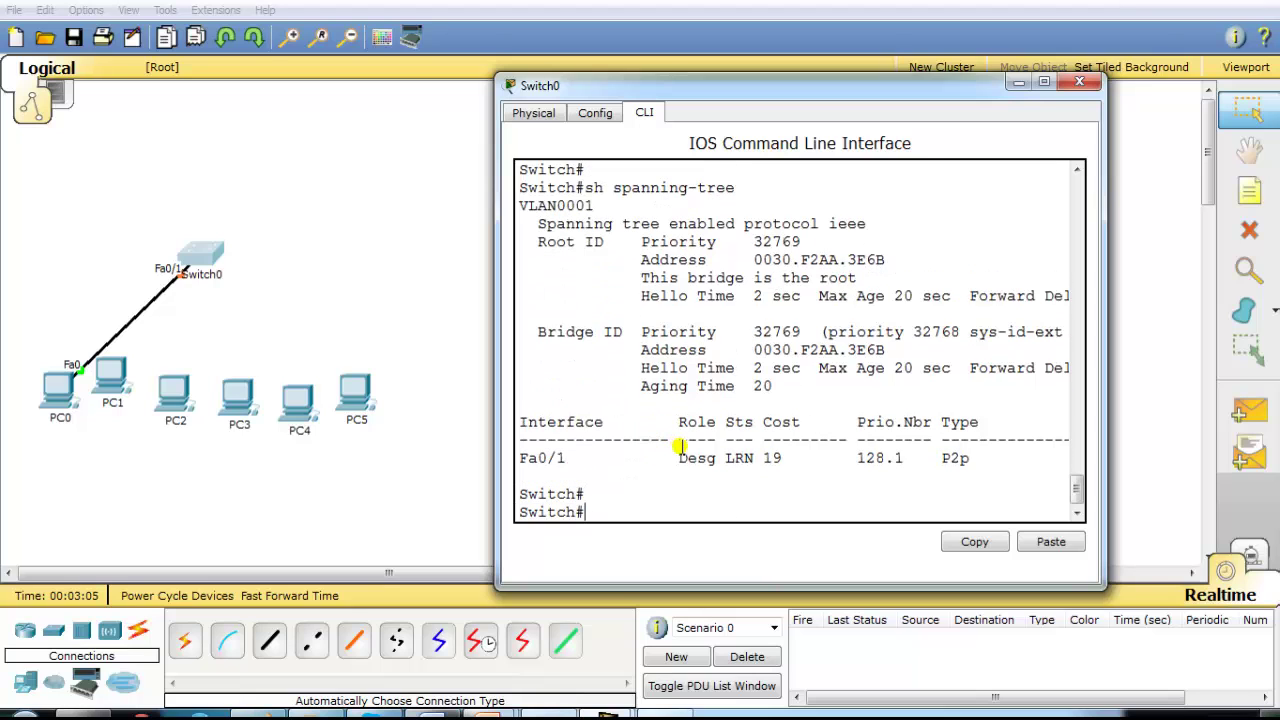
drag(687, 457, 797, 457)
scroll(795, 457, down, 2)
scroll(795, 457, up, 2)
Scroll through the output while recalling and clearing the show command, leaving an empty prompt
key(Up)
scroll(795, 457, up, 1)
key(Up)
key(Down)
scroll(795, 457, down, 1)
key(Up)
key(Down)
scroll(795, 457, up, 2)
key(Up)
key(Down)
scroll(795, 457, down, 2)
scroll(795, 457, up, 3)
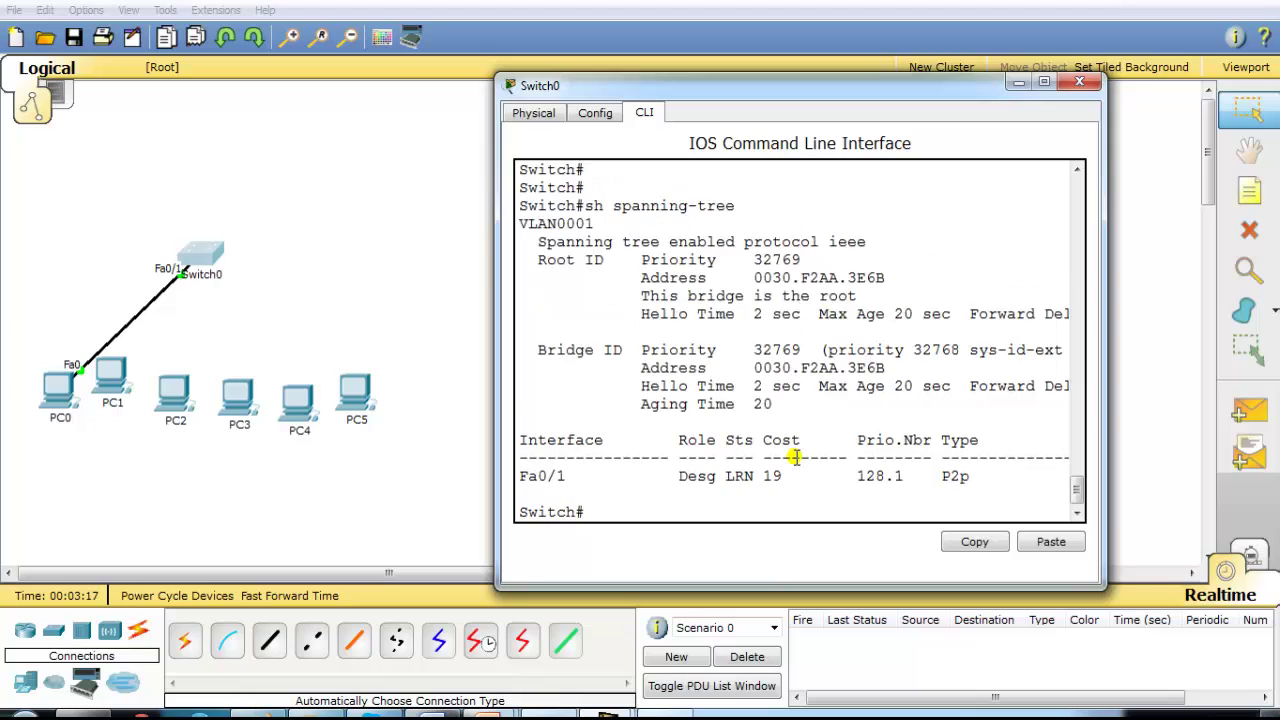
Re-run show spanning-tree and highlight Fa0/1 now in FWD with cost 19
key(Return)
key(Up)
key(Return)
drag(697, 478, 804, 473)
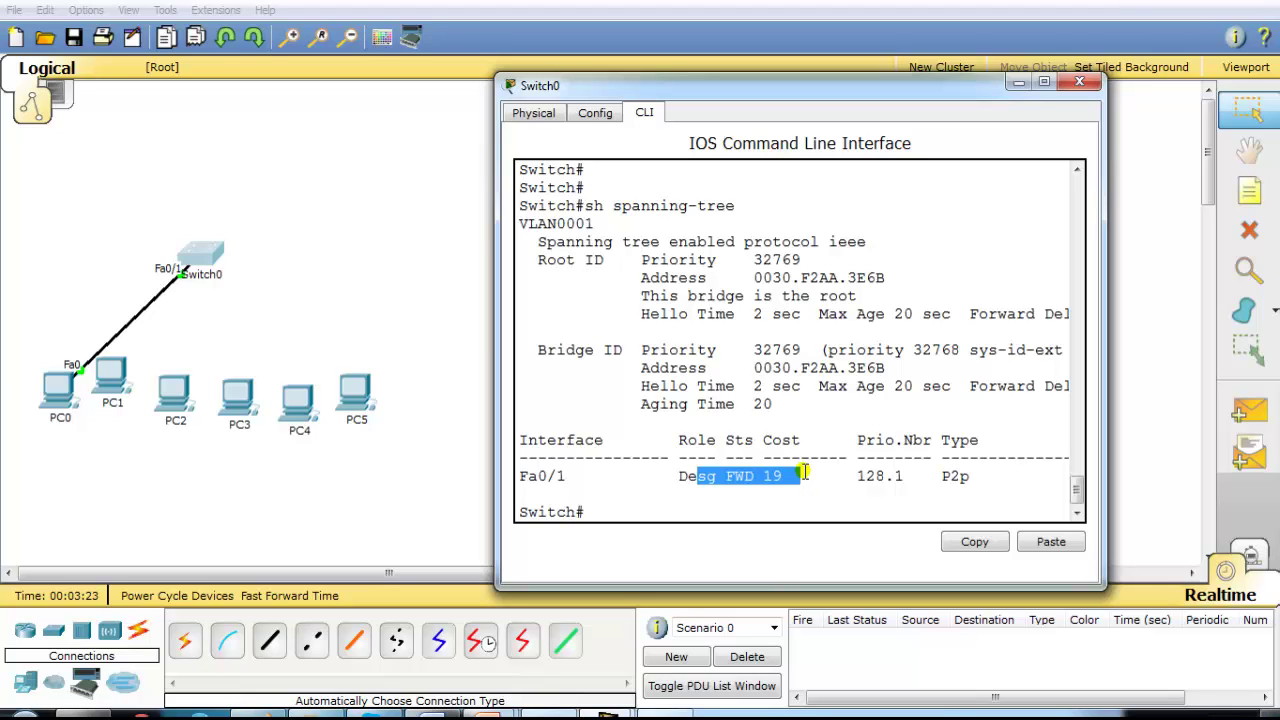
Return to the Spanning tree Portfast slide, sketch some red ink, then erase it
mouse_move(487, 714)
click(563, 640)
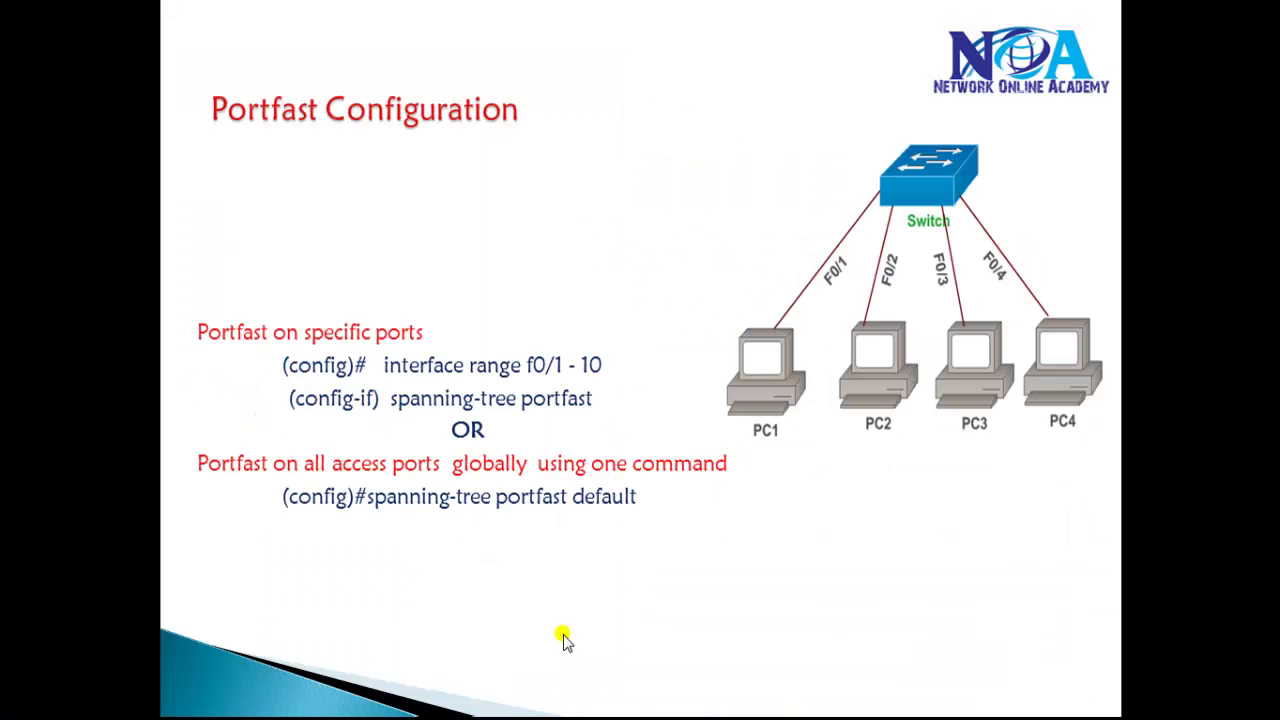
key(Left)
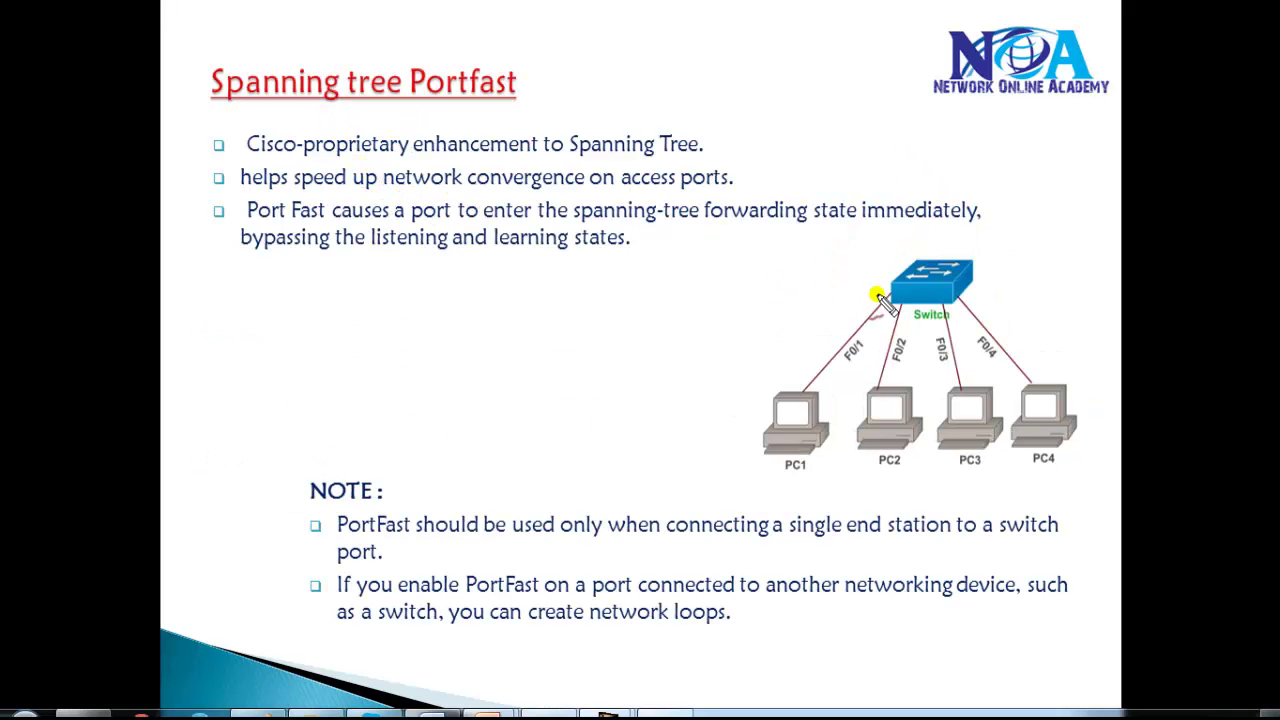
mouse_move(871, 312)
mouse_down()
mouse_move(975, 318)
mouse_move(912, 352)
mouse_move(872, 340)
mouse_move(718, 360)
mouse_move(724, 377)
mouse_up()
mouse_move(574, 352)
mouse_down()
mouse_move(620, 372)
mouse_move(684, 330)
mouse_move(664, 355)
mouse_up()
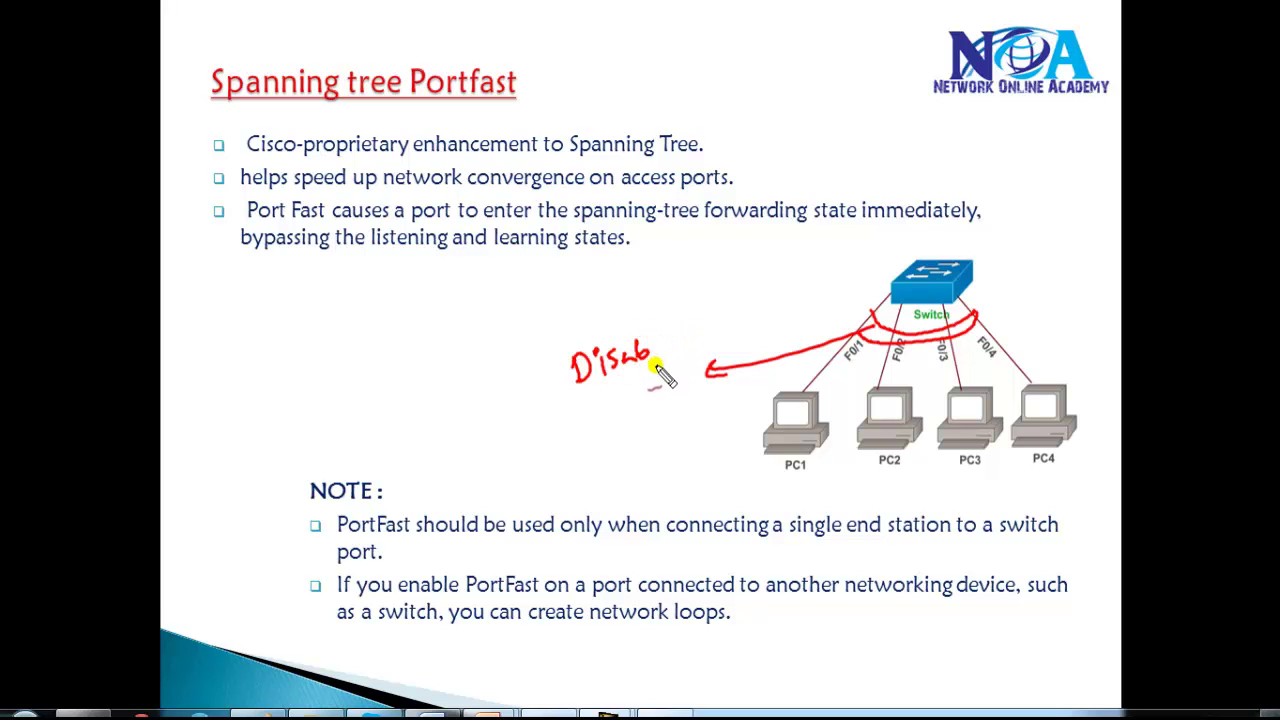
key(e)
Ink in red a curve under the switch links, an arrow to a PortFast label, and Fwd
drag(890, 330, 1000, 318)
drag(855, 332, 740, 352)
mouse_move(558, 340)
mouse_down()
mouse_move(563, 360)
mouse_move(690, 336)
mouse_up()
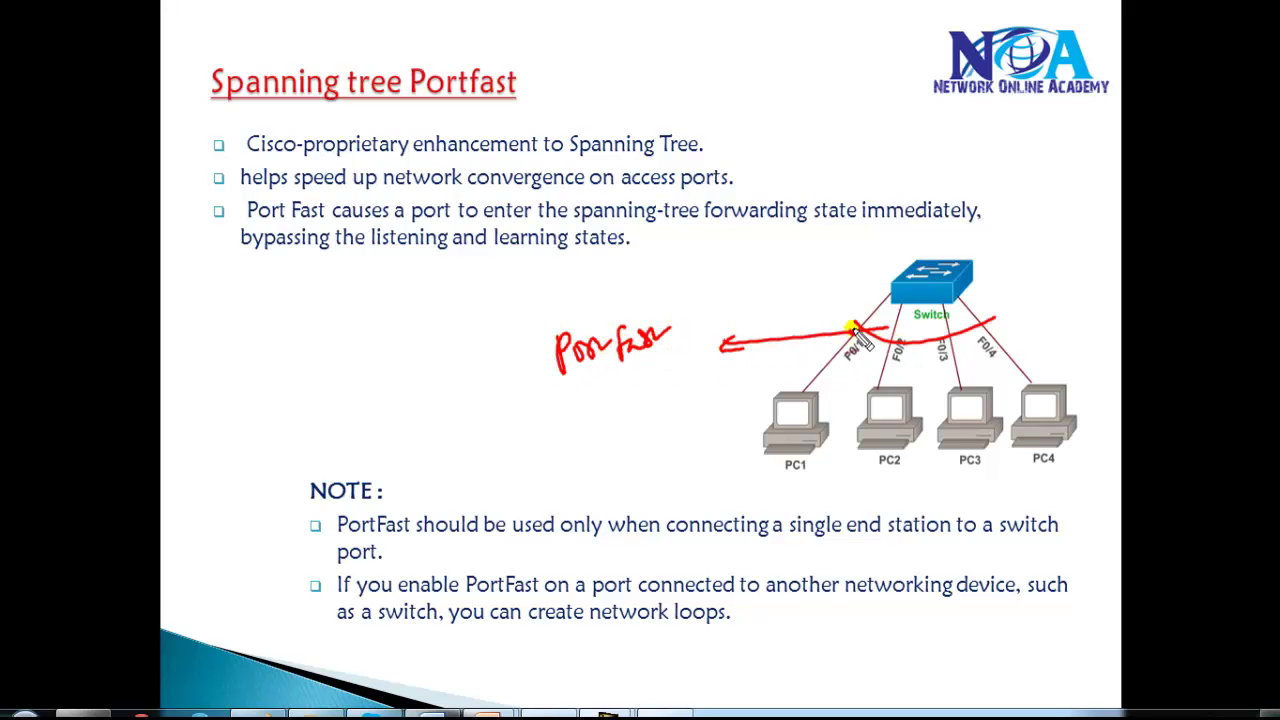
drag(898, 343, 893, 333)
mouse_move(820, 292)
mouse_down()
mouse_move(780, 251)
mouse_move(835, 252)
mouse_move(836, 240)
mouse_move(842, 258)
mouse_up()
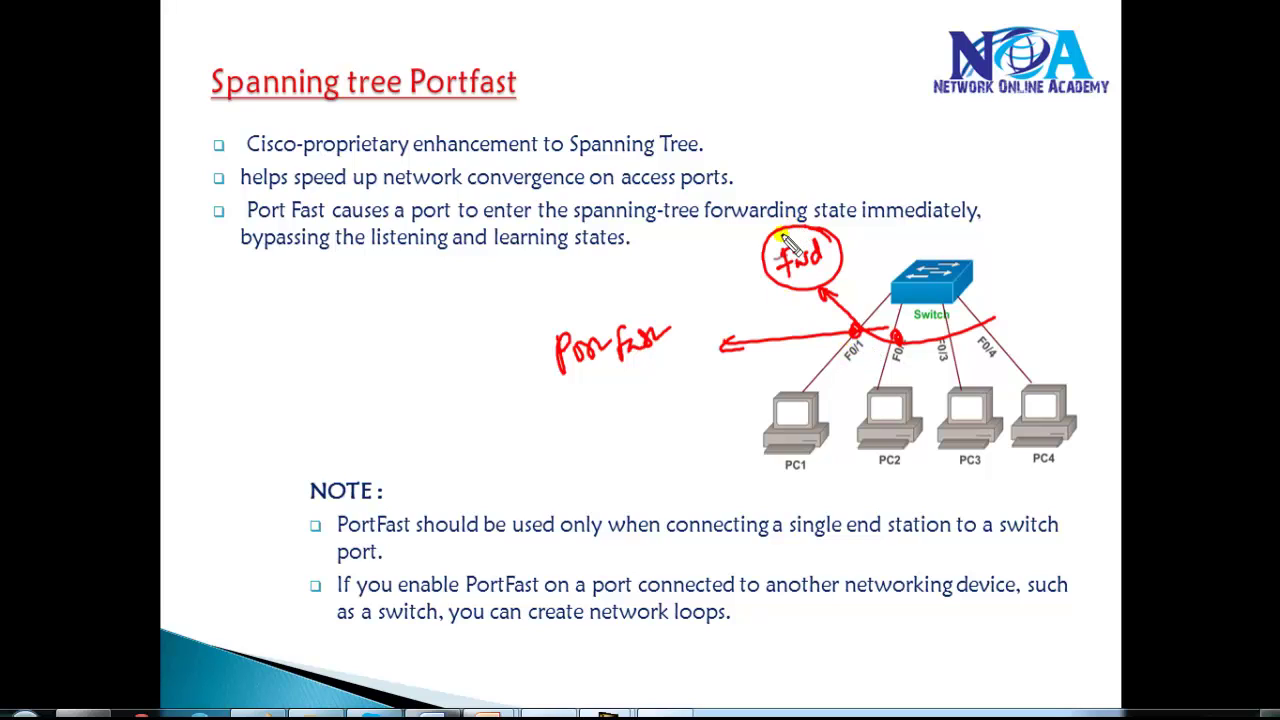
In blue, underline PortFast, write No ⇒ LSN/LRN, and dot the F0/2–F0/4 links
drag(567, 376, 655, 350)
drag(848, 320, 1005, 336)
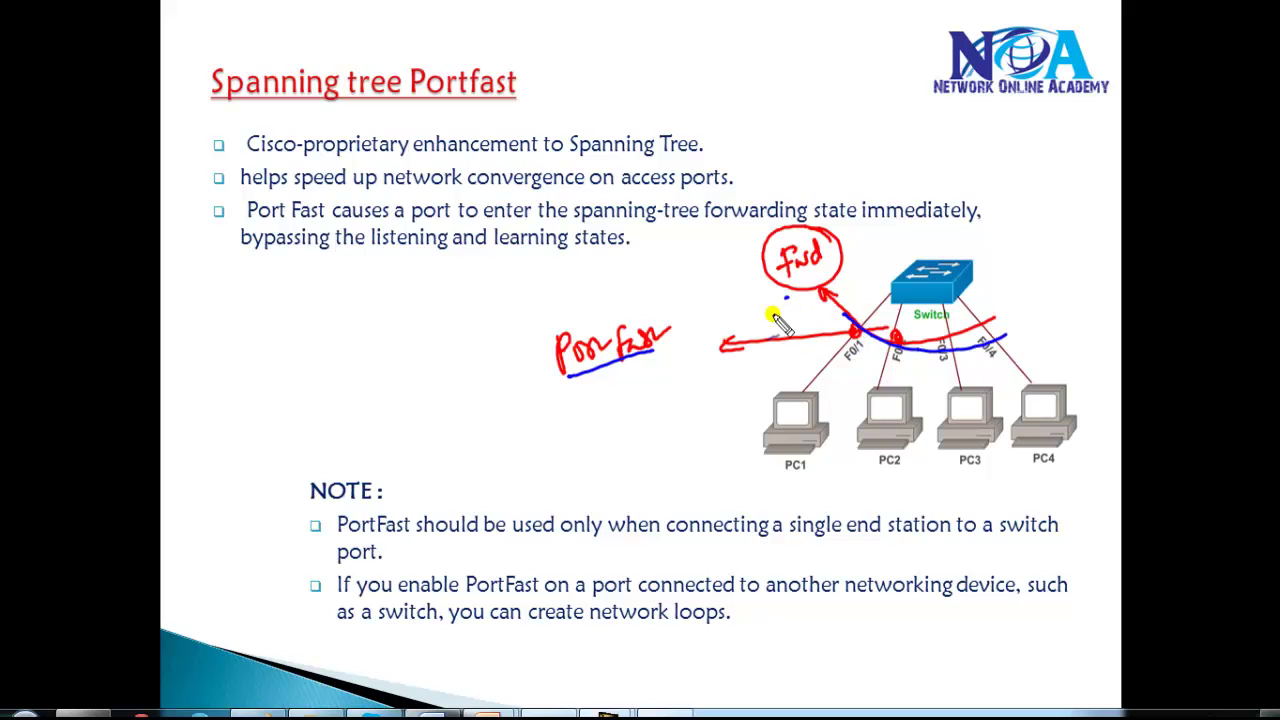
drag(788, 296, 716, 420)
mouse_move(606, 438)
mouse_down()
mouse_move(628, 460)
mouse_move(655, 441)
mouse_up()
drag(610, 482, 660, 483)
drag(533, 482, 592, 478)
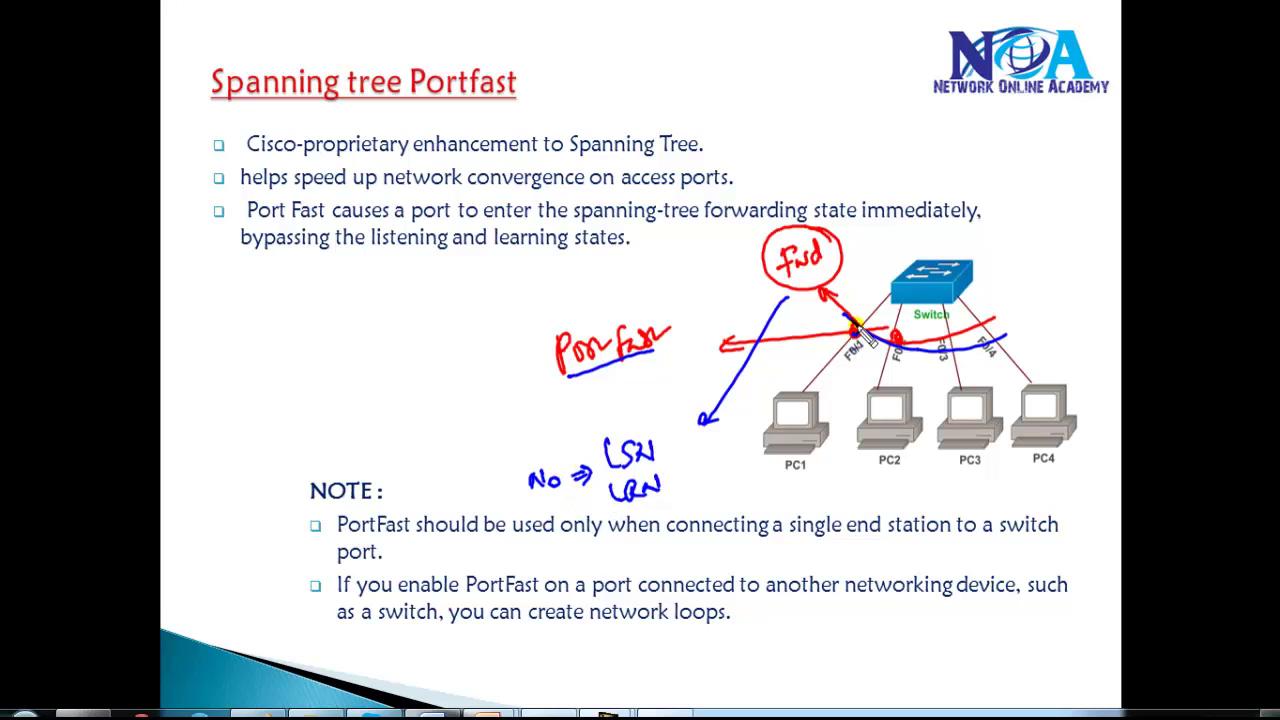
click(903, 343)
click(957, 342)
click(992, 333)
Ink an arrow up from PortFast and a device box connected to the switch's right side
mouse_move(652, 334)
mouse_down()
mouse_move(715, 212)
mouse_move(849, 134)
mouse_move(1004, 150)
mouse_up()
mouse_move(960, 270)
mouse_down()
mouse_move(1118, 226)
mouse_move(1050, 262)
mouse_up()
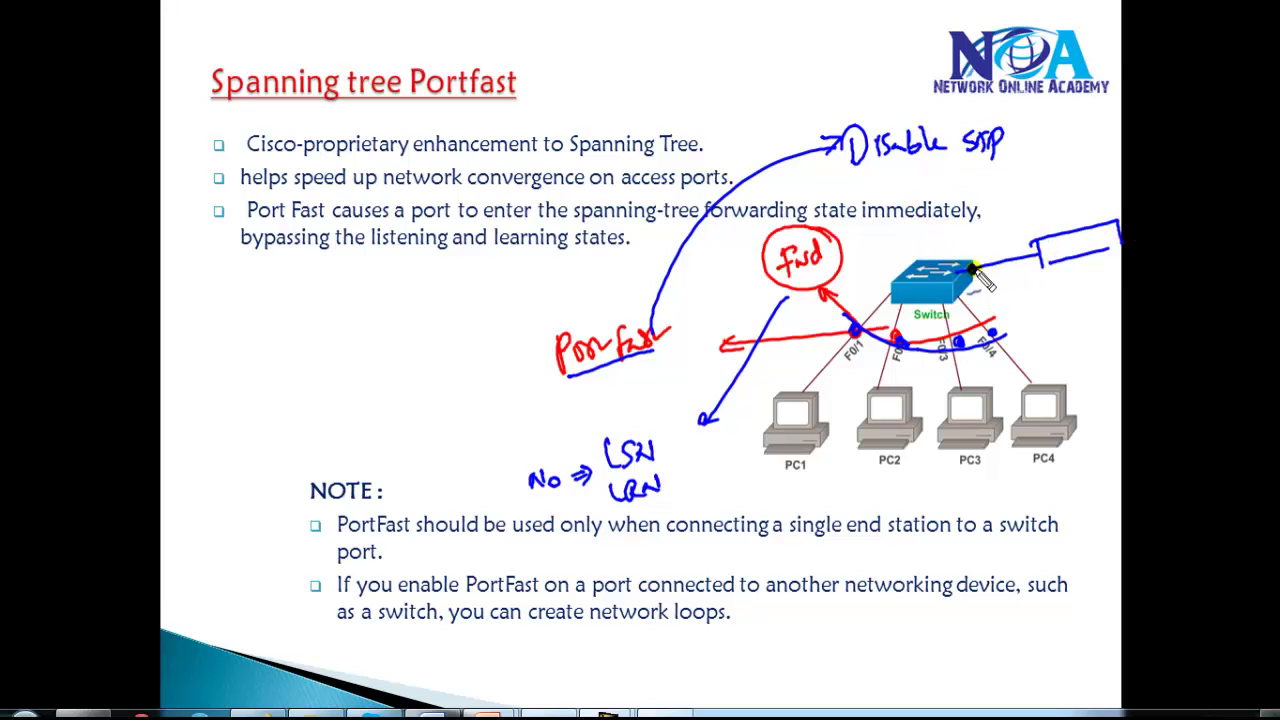
drag(968, 272, 1016, 246)
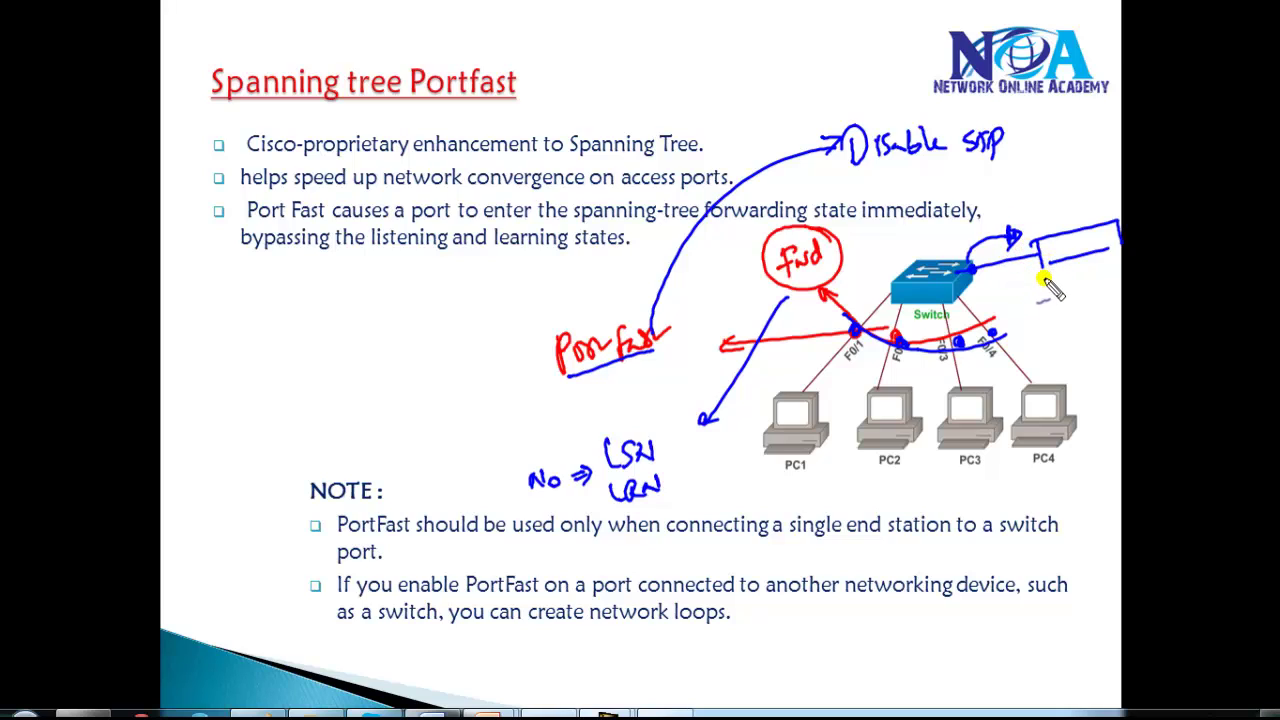
mouse_move(1043, 258)
mouse_down()
mouse_move(1100, 268)
mouse_move(1110, 222)
mouse_up()
drag(1040, 264, 990, 290)
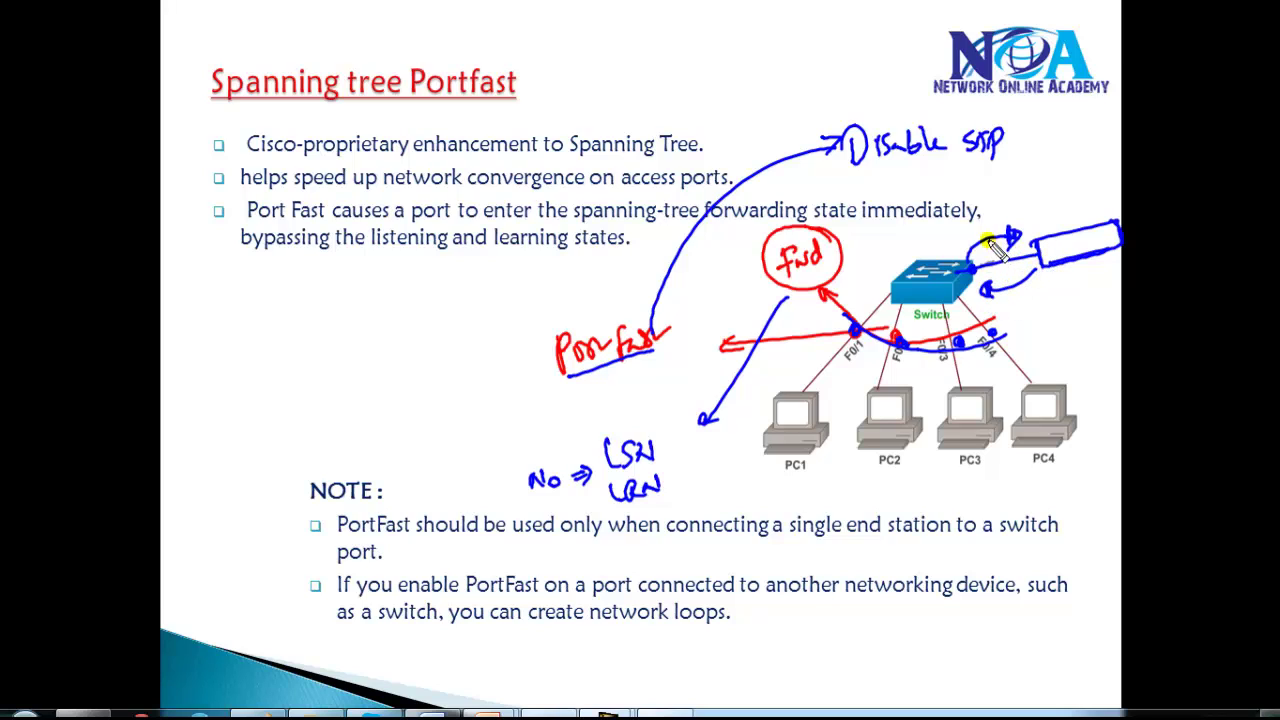
drag(970, 270, 1037, 262)
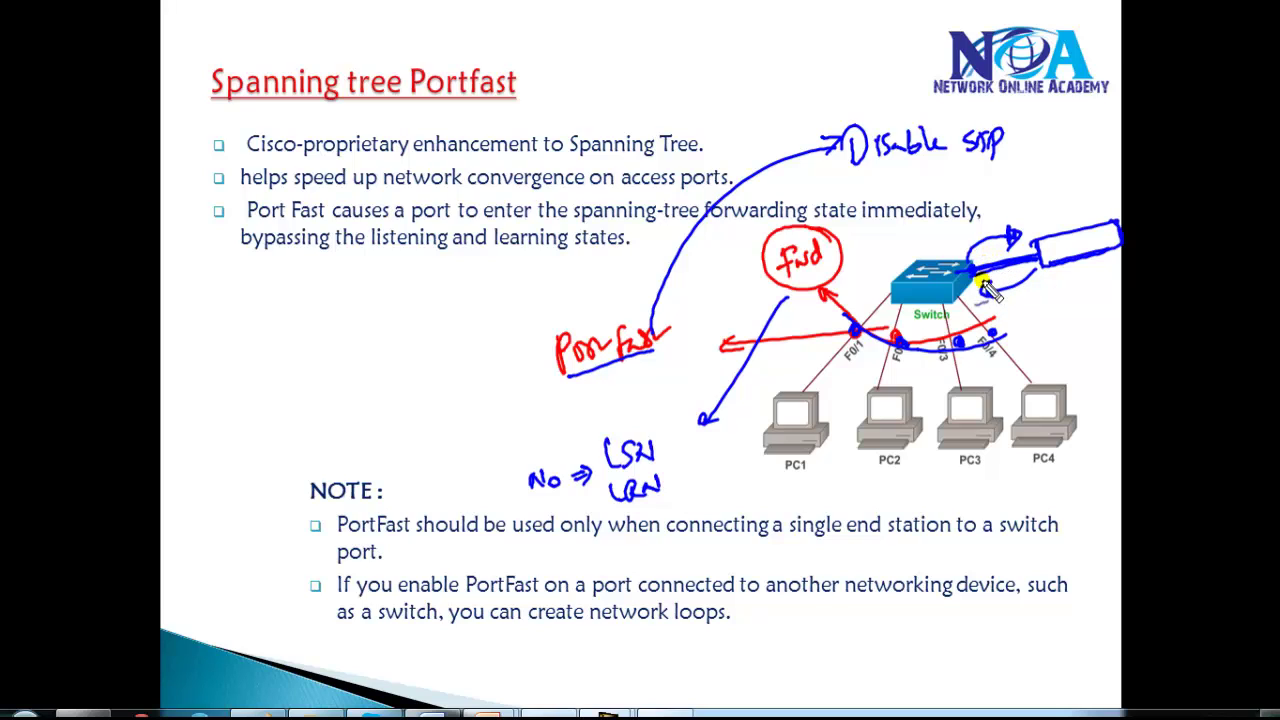
Circle and underline key NOTE phrases, then circle PortFast in blue and the switch ports in red
drag(315, 531, 358, 516)
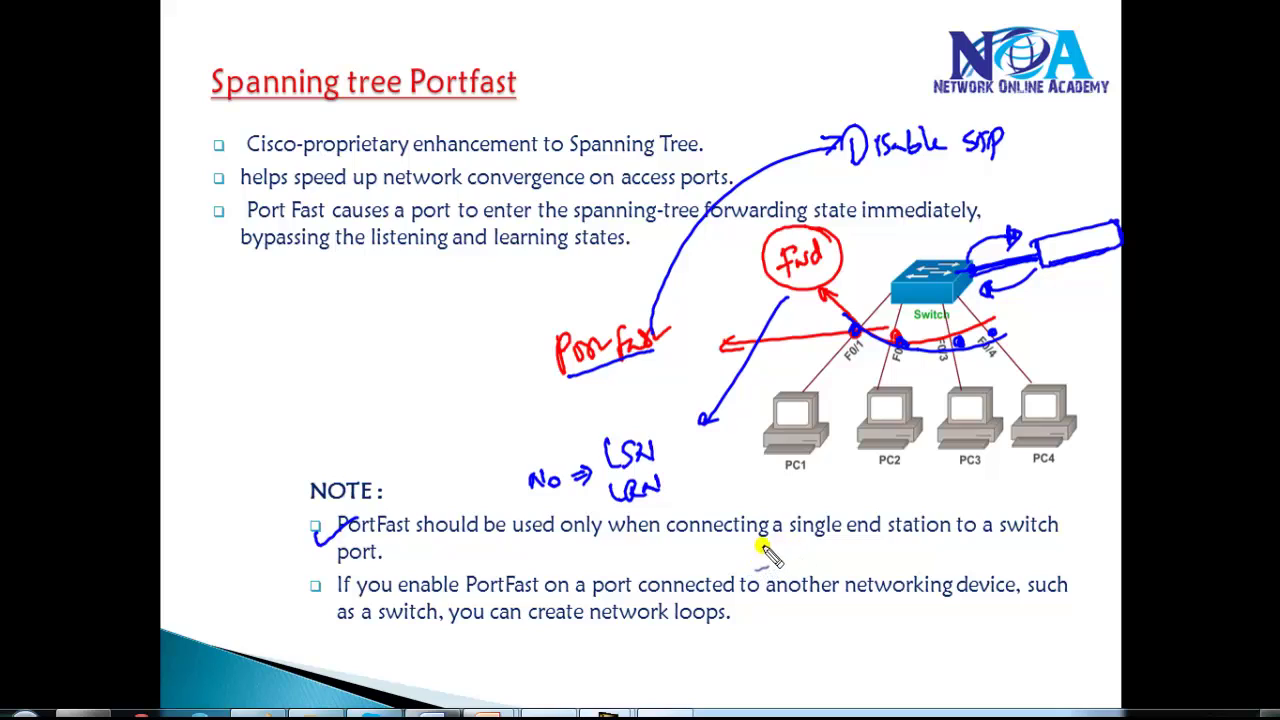
mouse_move(795, 542)
mouse_down()
mouse_move(962, 530)
mouse_move(826, 542)
mouse_up()
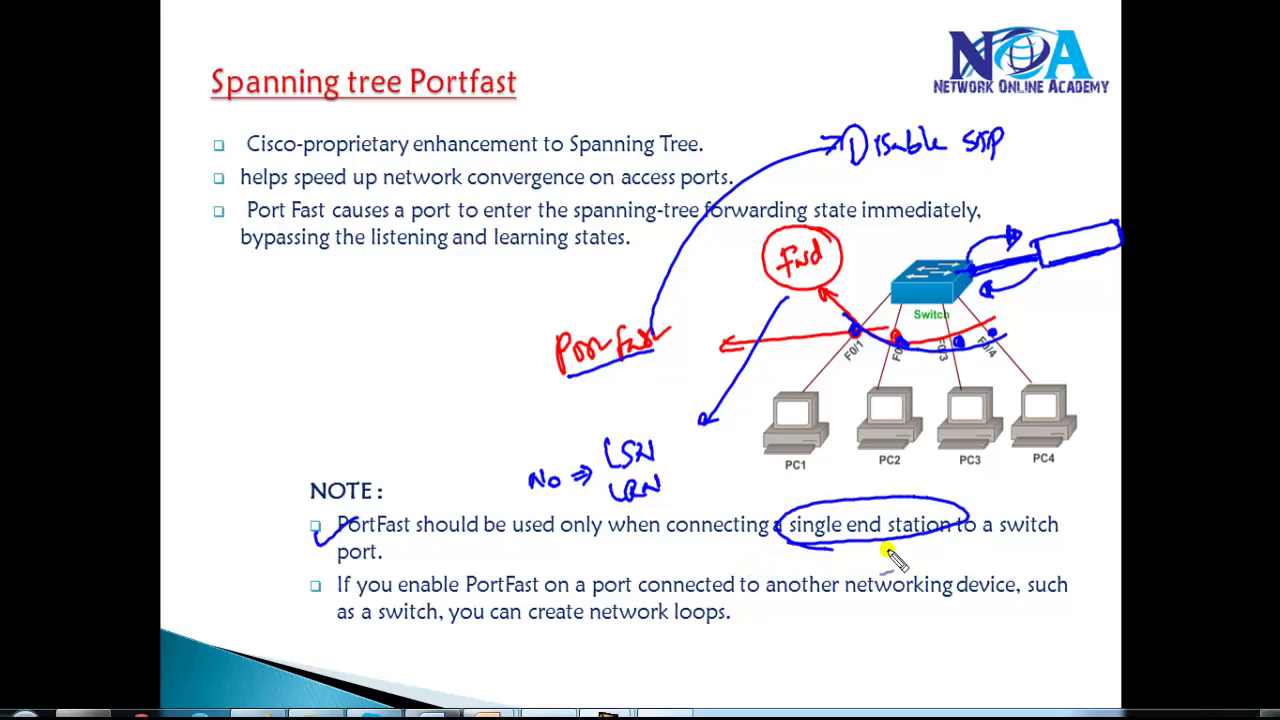
mouse_move(505, 610)
mouse_down()
mouse_move(472, 604)
mouse_move(560, 596)
mouse_up()
drag(850, 601, 998, 598)
drag(508, 628, 676, 638)
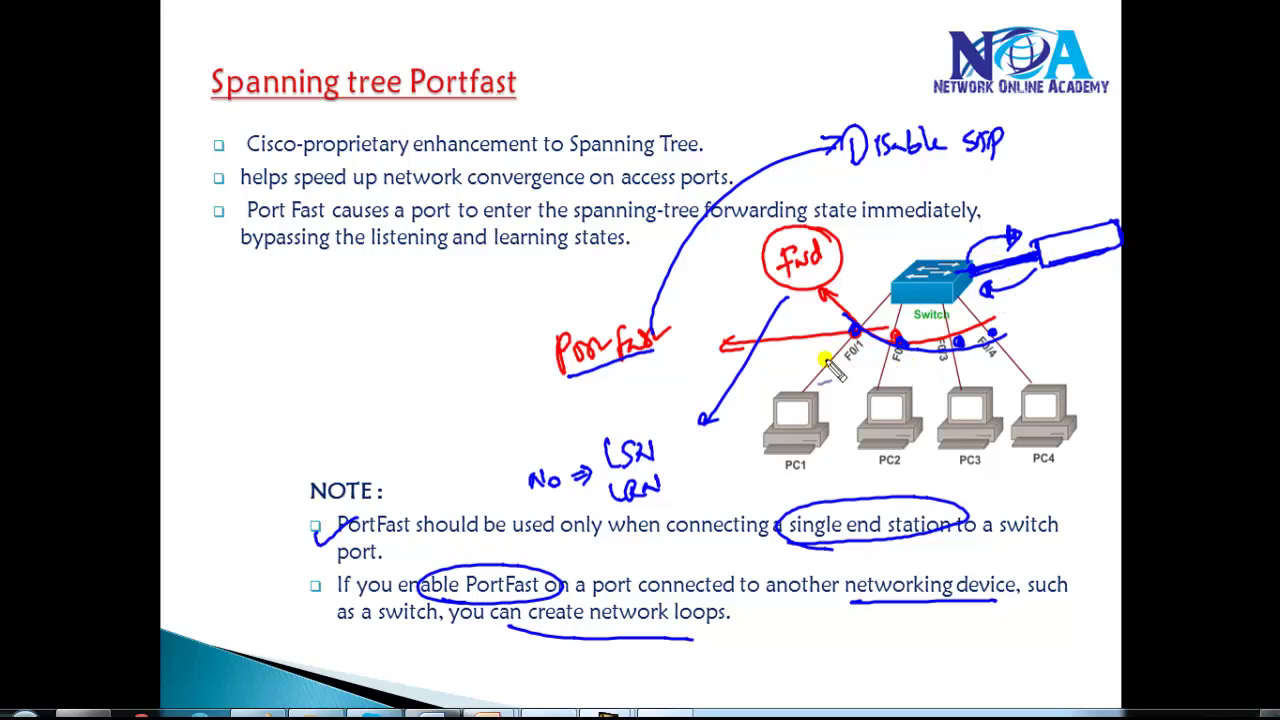
mouse_move(600, 377)
mouse_down()
mouse_move(642, 320)
mouse_move(600, 378)
mouse_up()
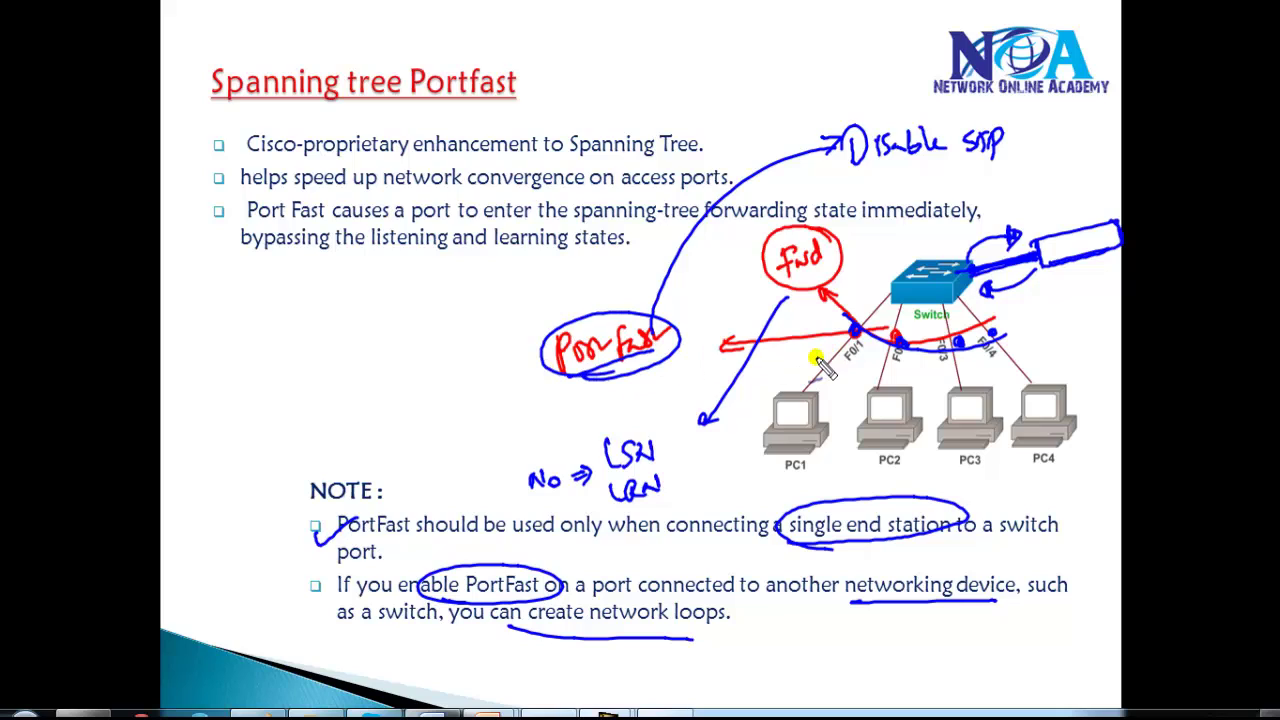
mouse_move(882, 366)
mouse_down()
mouse_move(995, 322)
mouse_move(438, 408)
mouse_up()
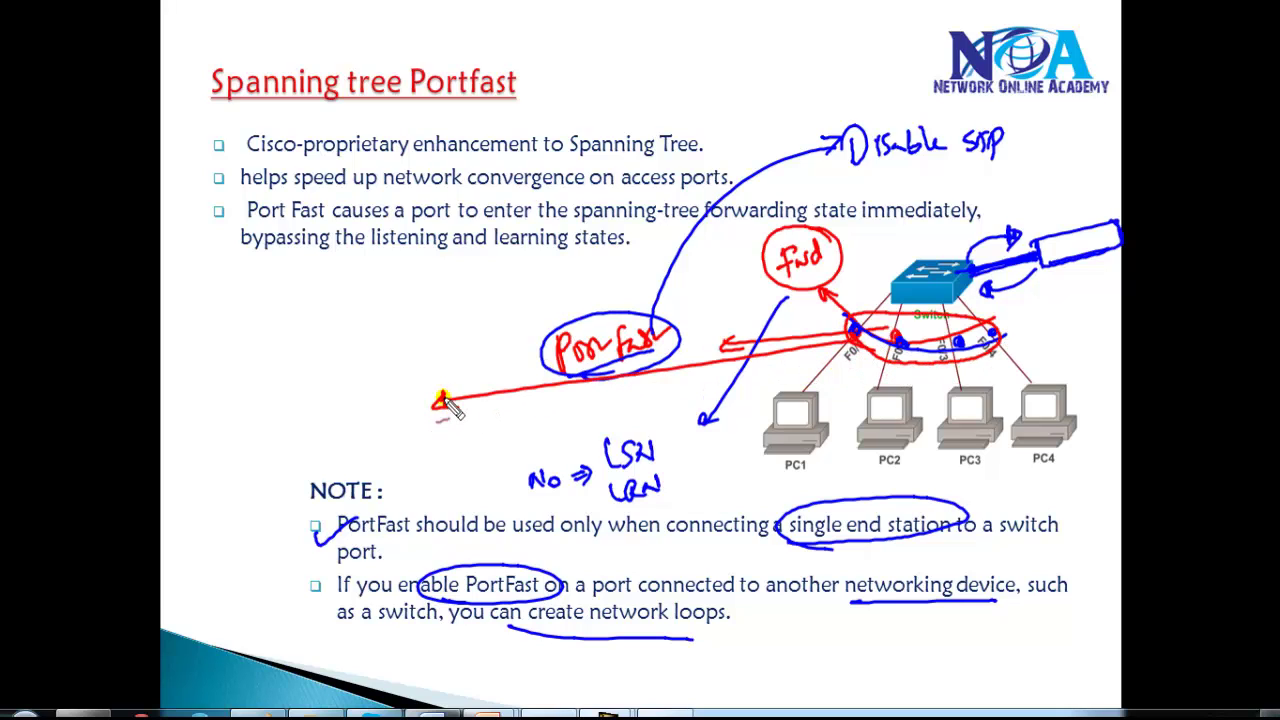